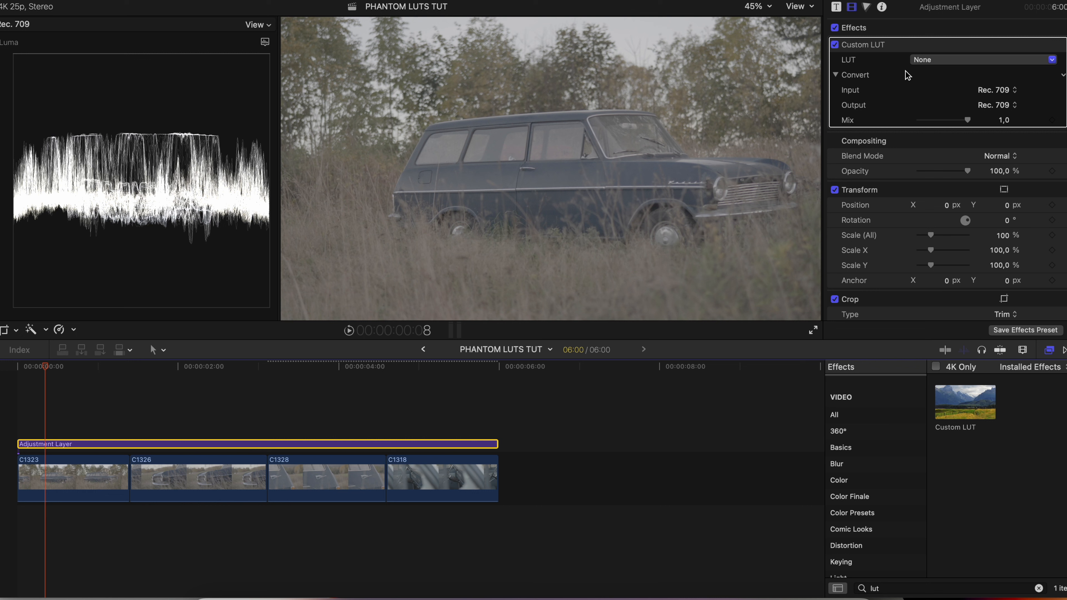
Set the adjustment layer's Custom LUT to EastmanRM A7s3 from the SLog3 folder of A7s3 Phntm Film LUTs - G5
left_click(936, 62)
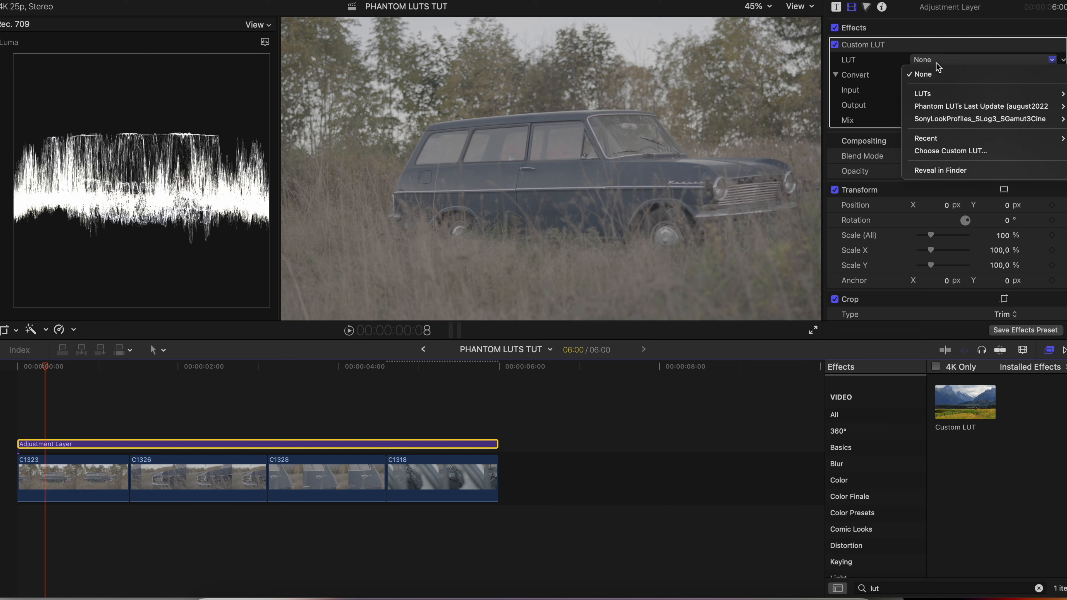
mouse_move(953, 111)
mouse_move(865, 132)
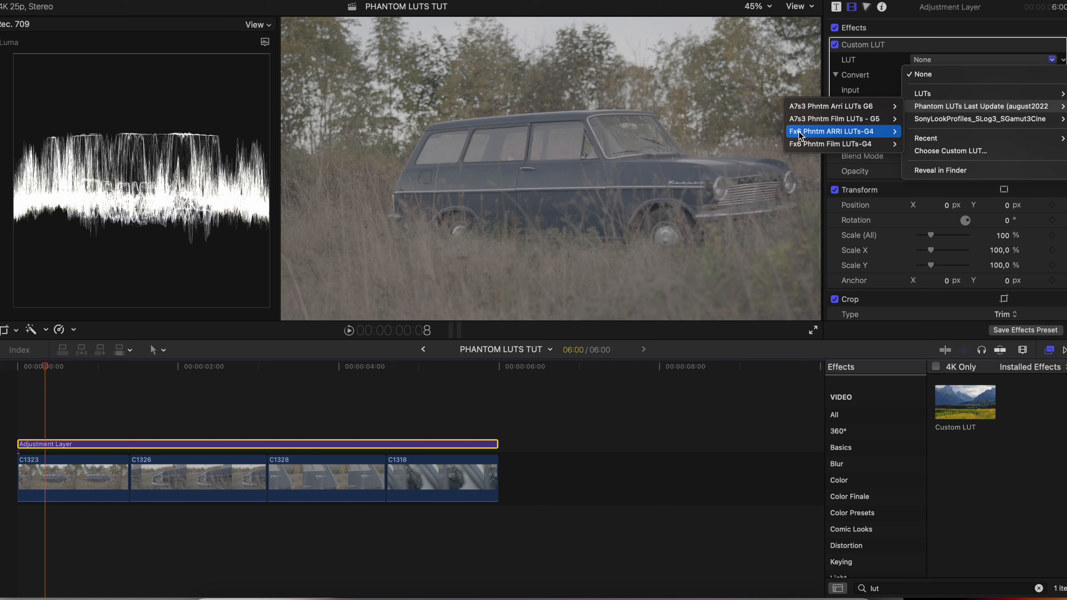
mouse_move(799, 132)
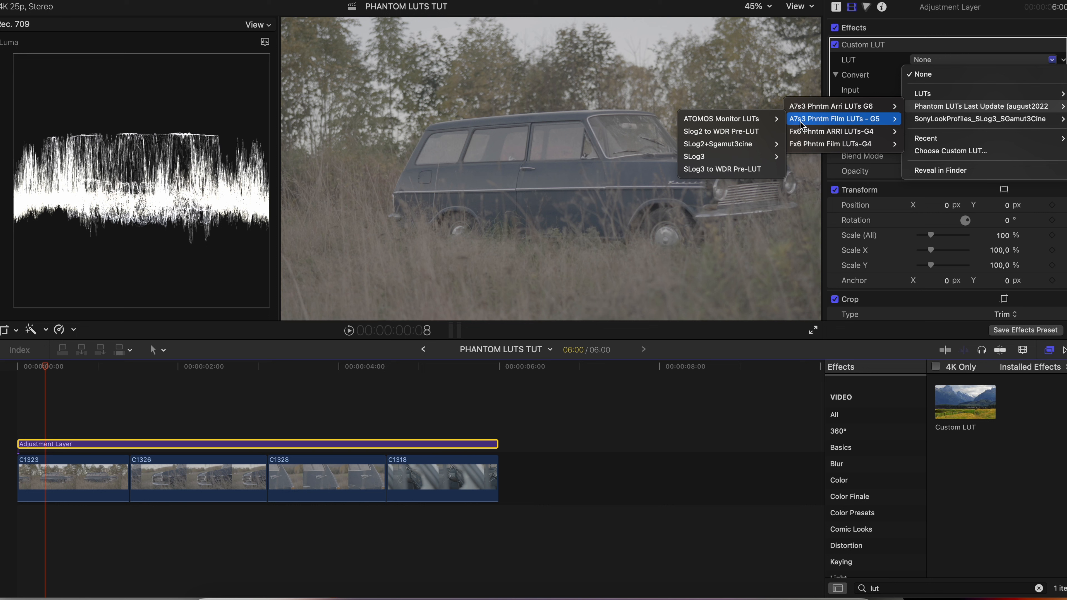
mouse_move(715, 157)
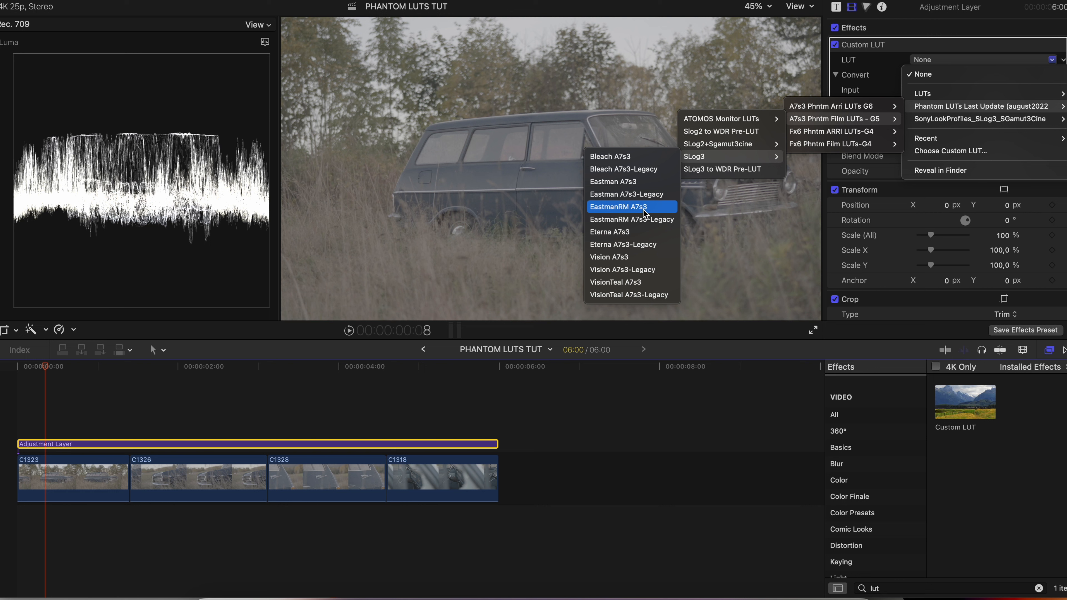
left_click(615, 209)
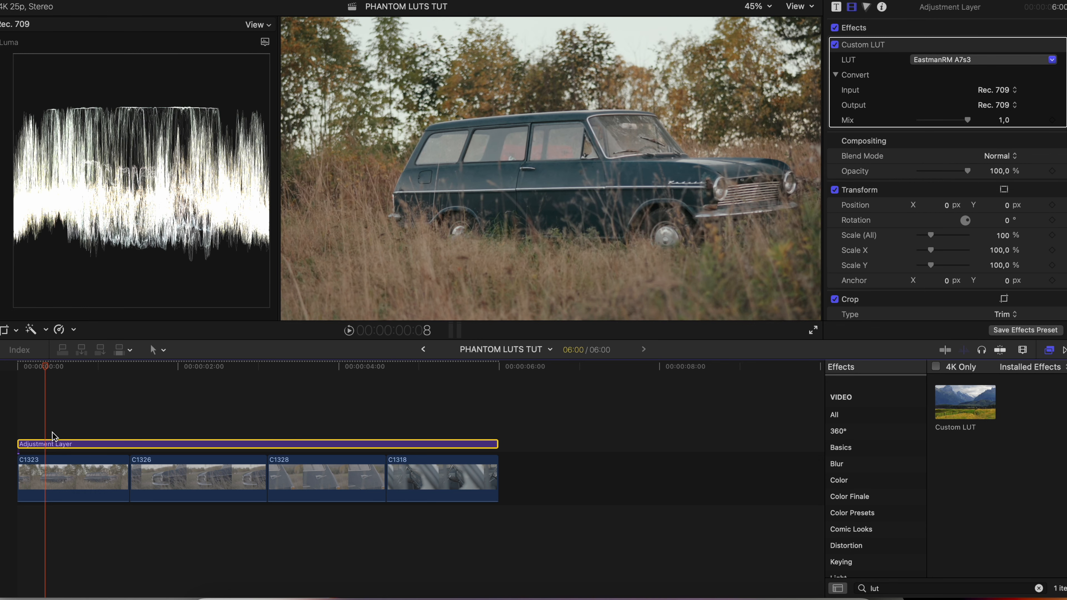
Add a Color Wheels correction to clip C1323
left_click(45, 468)
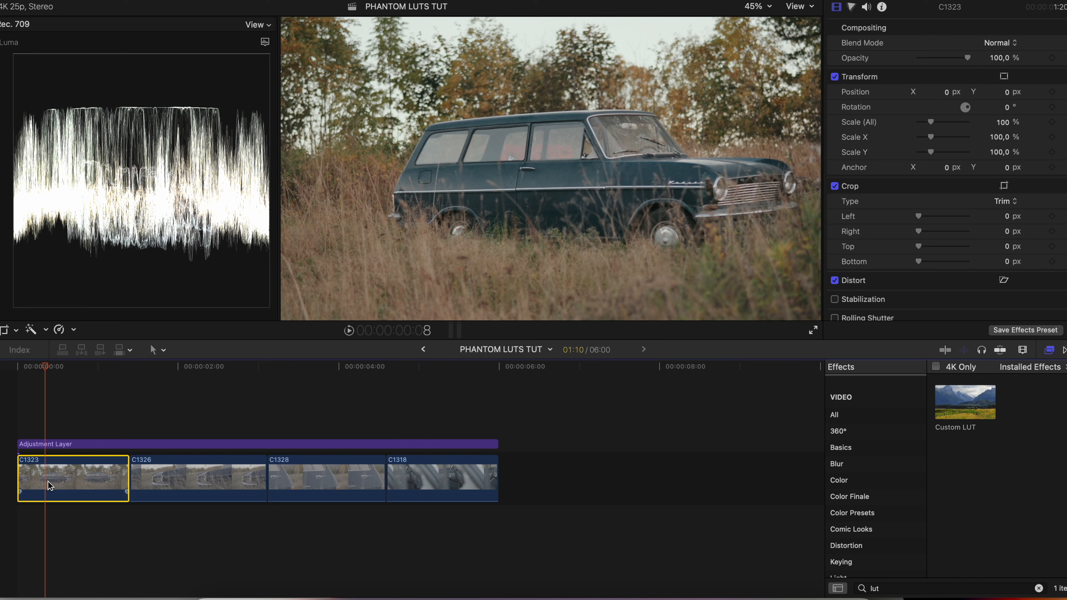
left_click(851, 8)
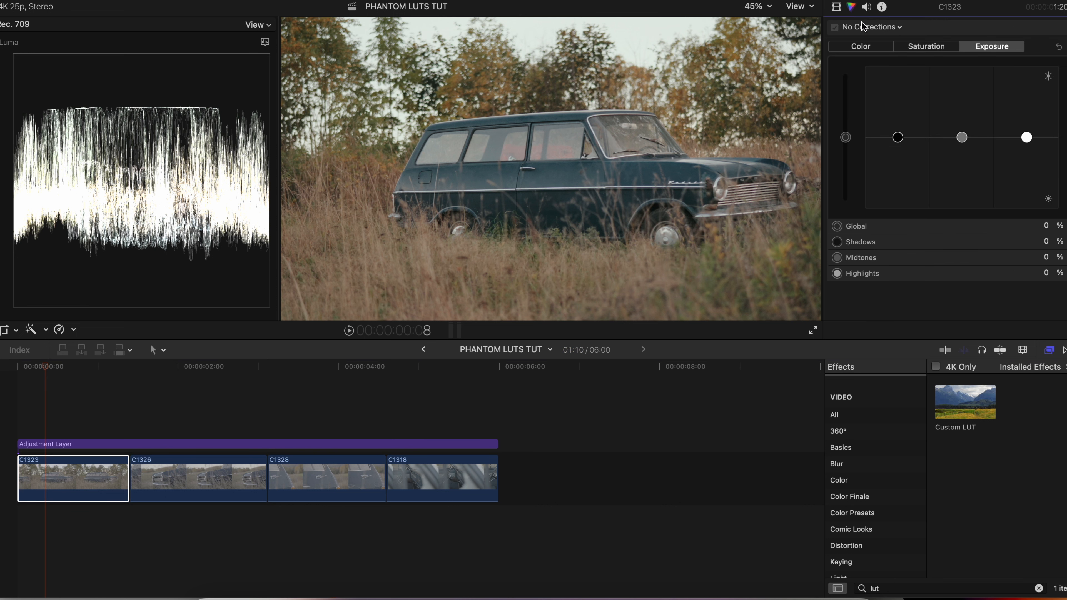
left_click(899, 27)
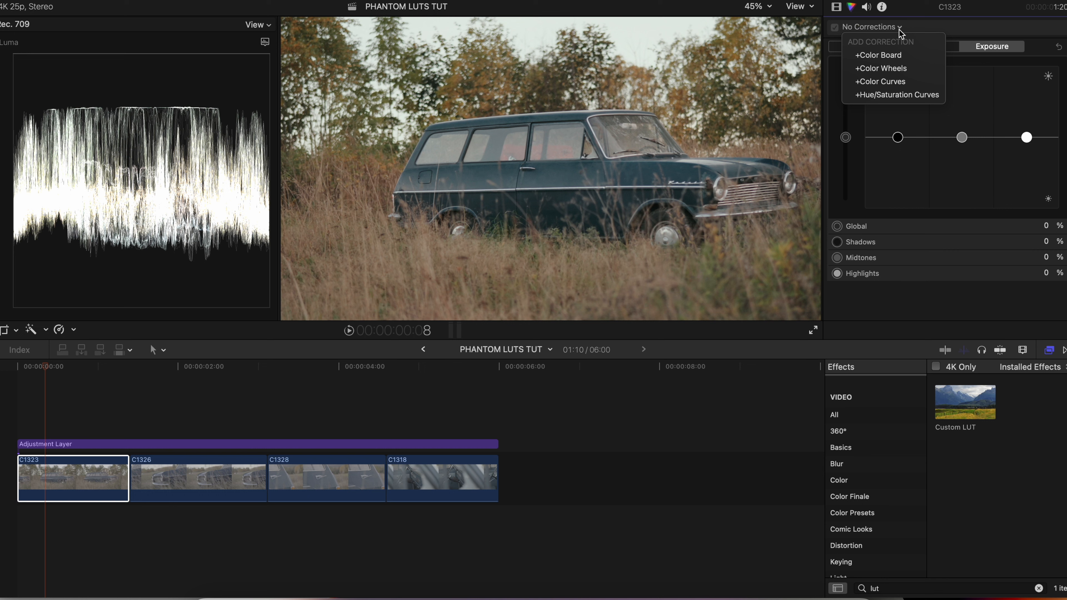
left_click(908, 69)
left_click(992, 60)
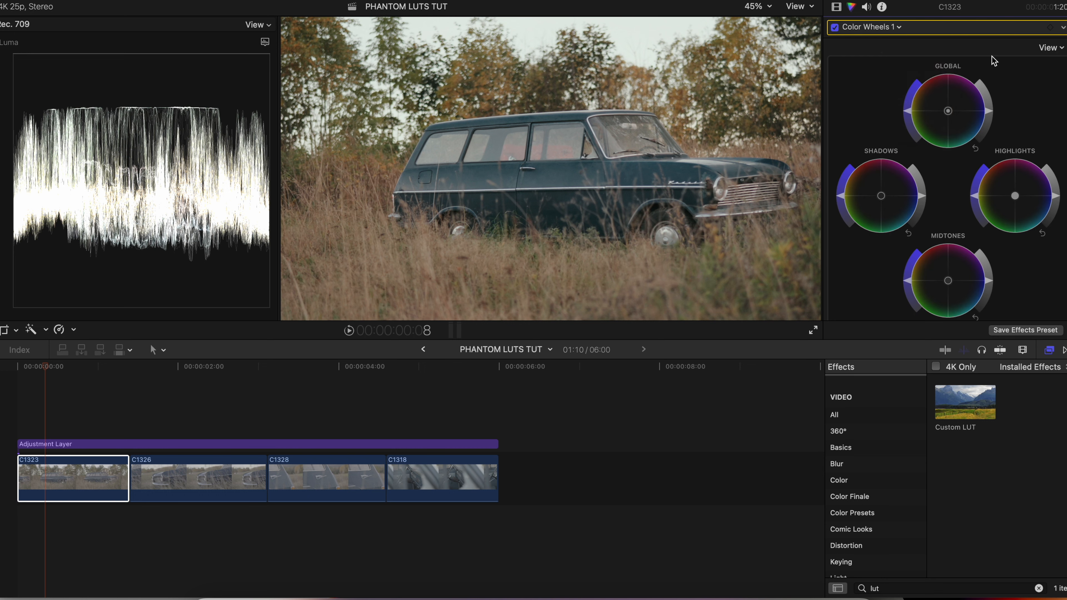
Increase the contrast of clip C1323 by darkening the shadows and midtones and slightly brightening the highlights on the color wheels
scroll(958, 160, "down", 2)
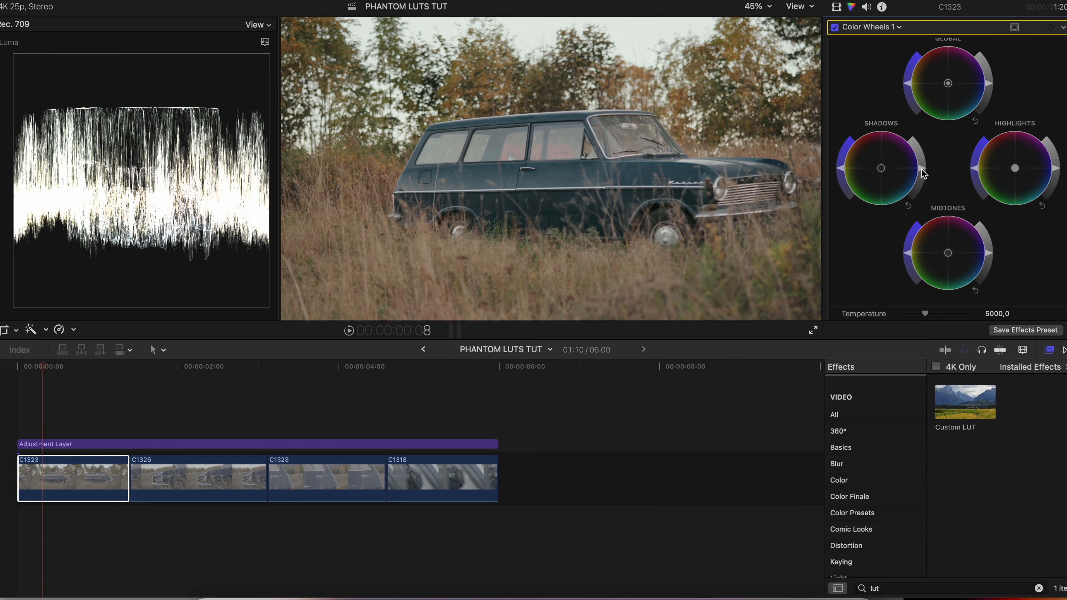
left_click_drag(921, 173, 923, 176)
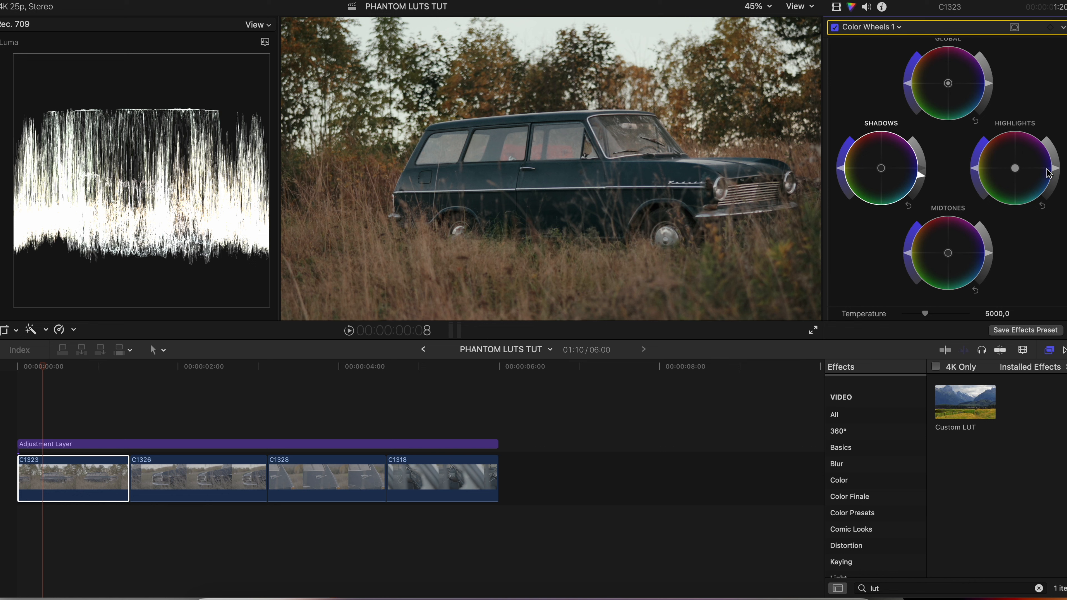
mouse_move(1057, 169)
left_mouse_down()
mouse_move(1037, 243)
mouse_move(1057, 168)
left_mouse_up()
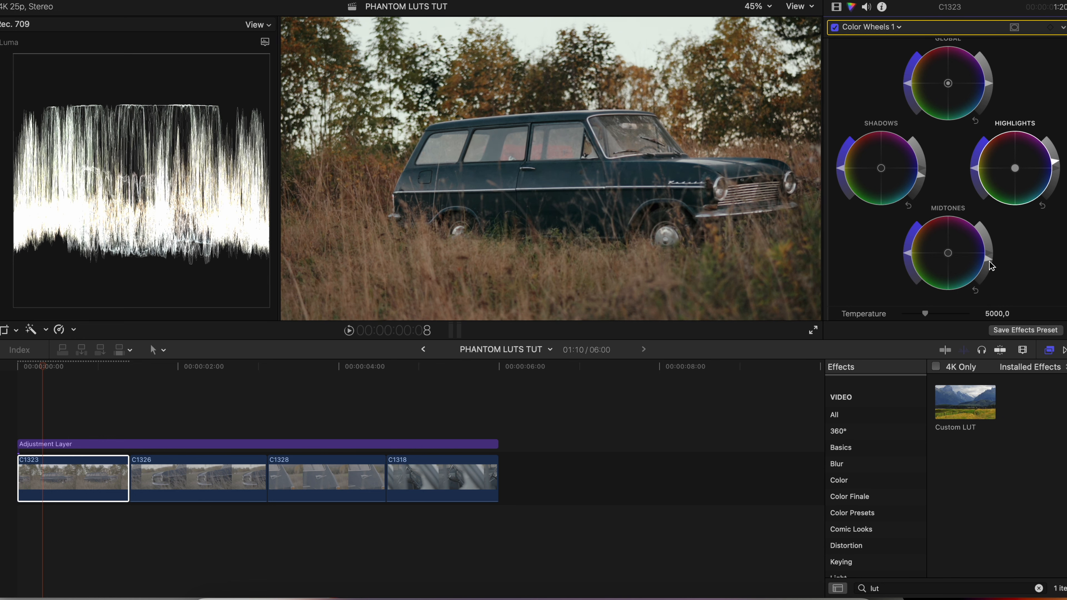
Compare clip C1323 with and without the Color Wheels correction, leaving the correction enabled
left_click(835, 28)
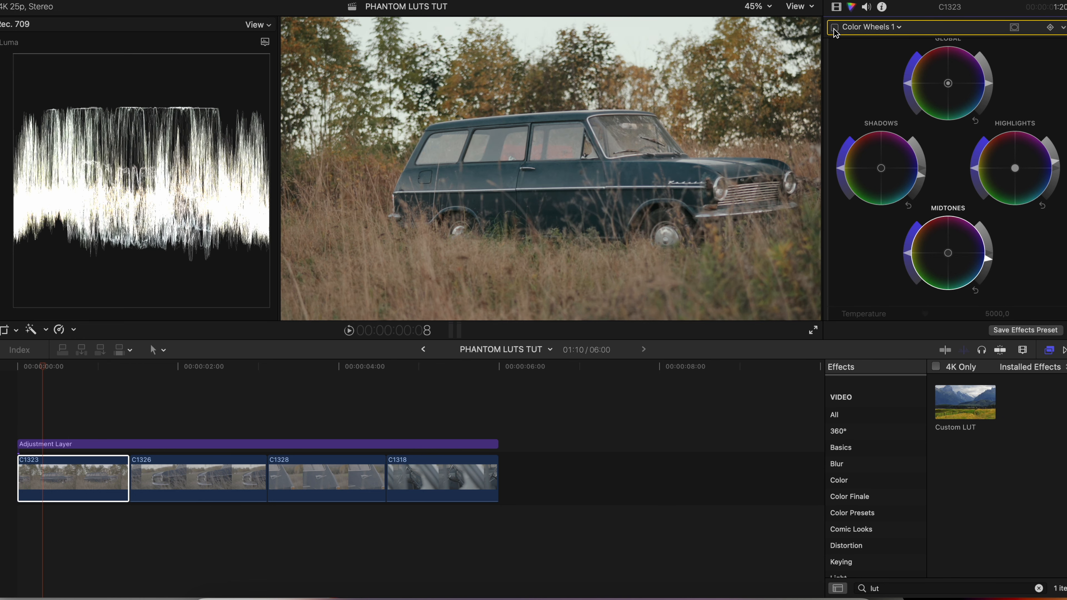
left_click(835, 28)
left_click(834, 28)
left_click(835, 28)
left_click(835, 28)
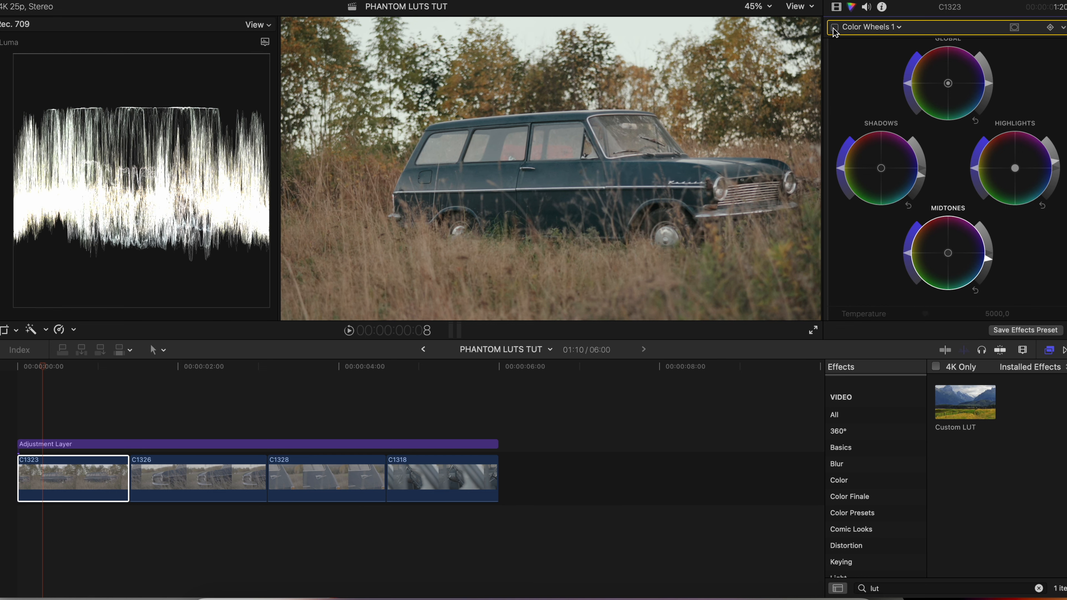
left_click(834, 28)
left_click(835, 28)
left_click(834, 28)
Shift the global color wheel slightly toward orange to warm clip C1323, and check the image with the correction off and on
scroll(979, 132, "up", 2)
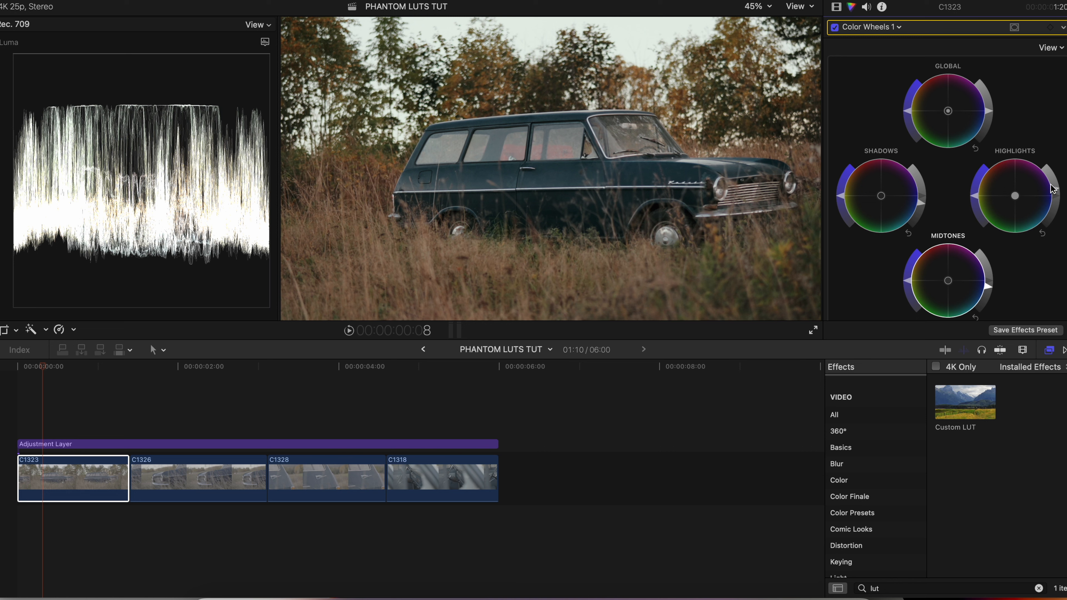
mouse_move(948, 110)
left_mouse_down()
mouse_move(925, 142)
mouse_move(953, 117)
mouse_move(942, 104)
left_mouse_up()
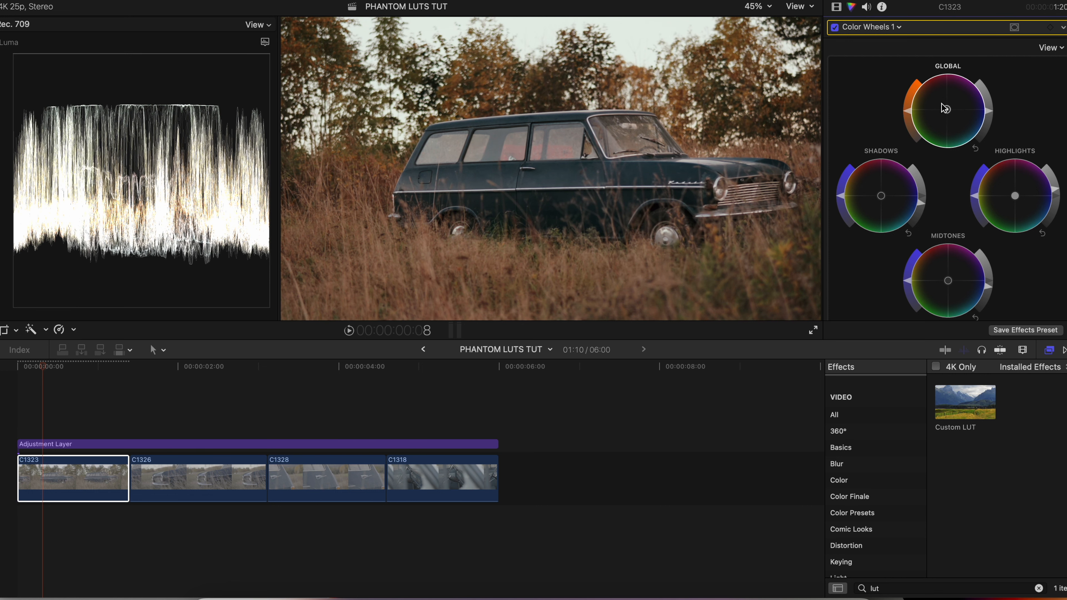
left_click(835, 28)
left_click(835, 28)
left_click(835, 28)
left_click(835, 28)
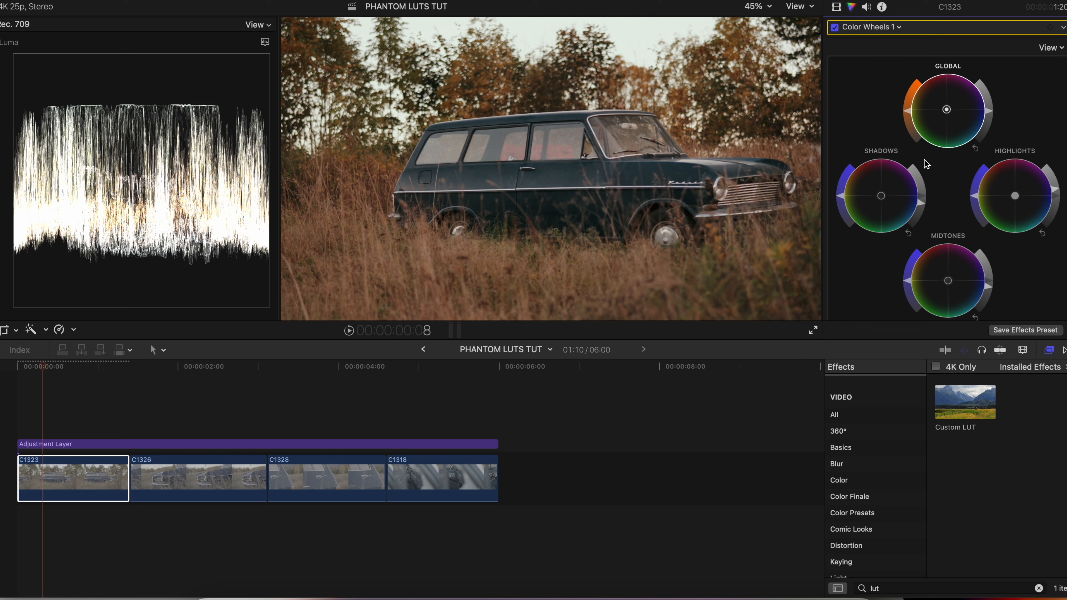
Slightly reduce the global saturation, fine-tune the shadows brightness, and compare the image before and after the correction
scroll(927, 164, "down", 2)
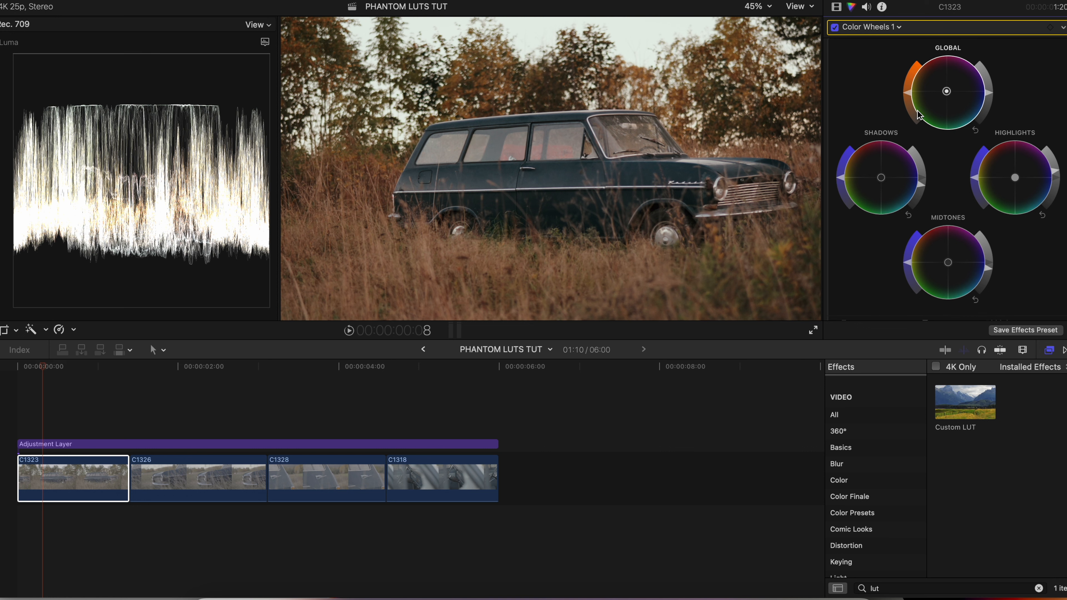
left_click_drag(910, 96, 911, 99)
left_click_drag(924, 191, 924, 192)
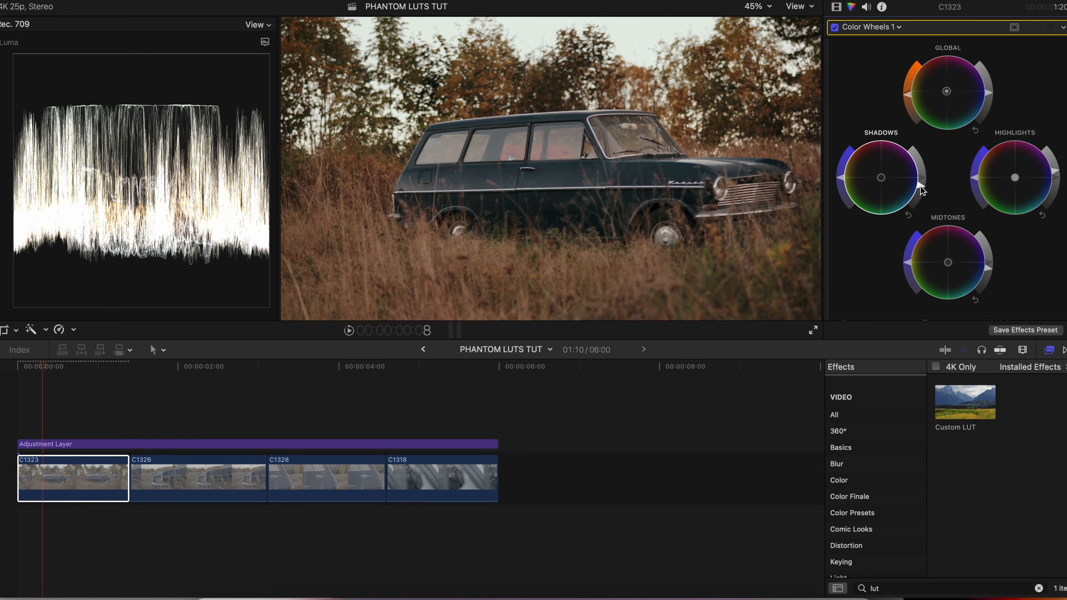
left_click(835, 28)
left_click(835, 28)
left_click(835, 28)
left_click(835, 28)
left_click(835, 27)
left_click(835, 27)
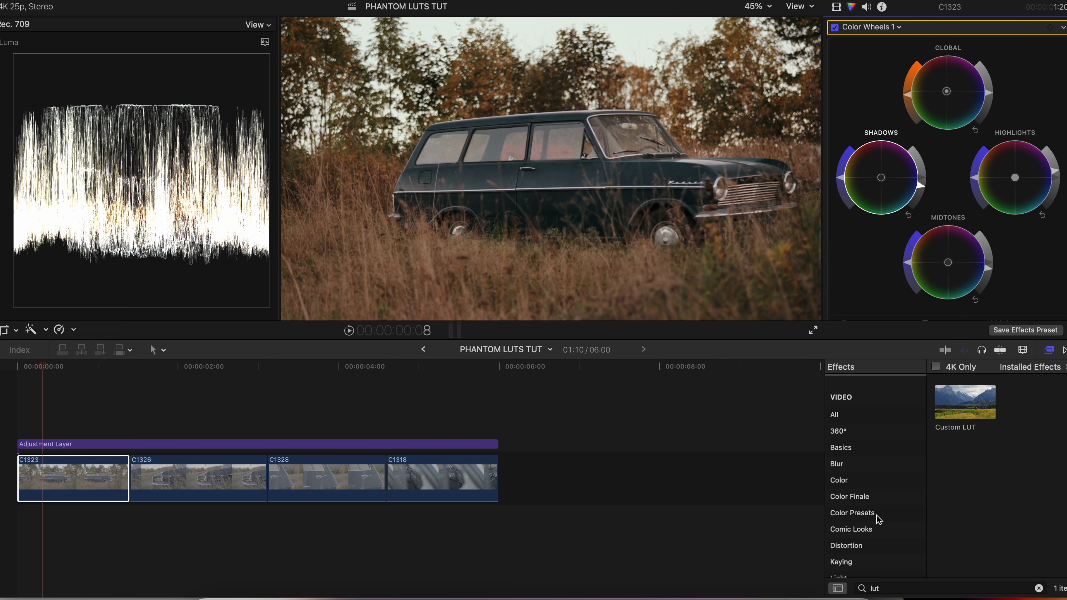
Search the effects for "vig" and apply the Vignette effect to clip C1323
double_click(879, 590)
type("vig")
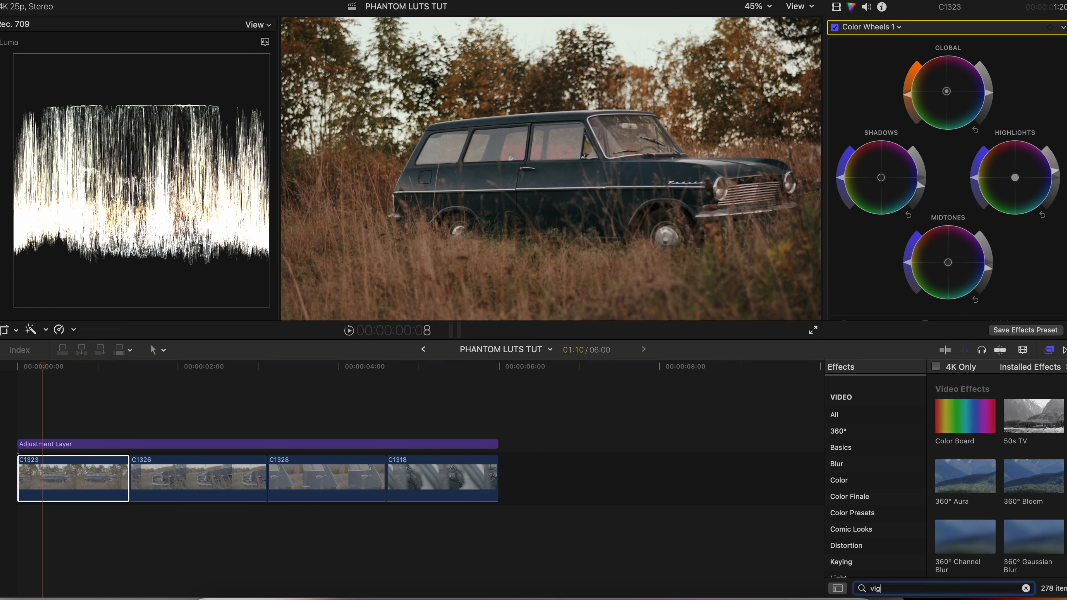
left_click_drag(972, 413, 73, 492)
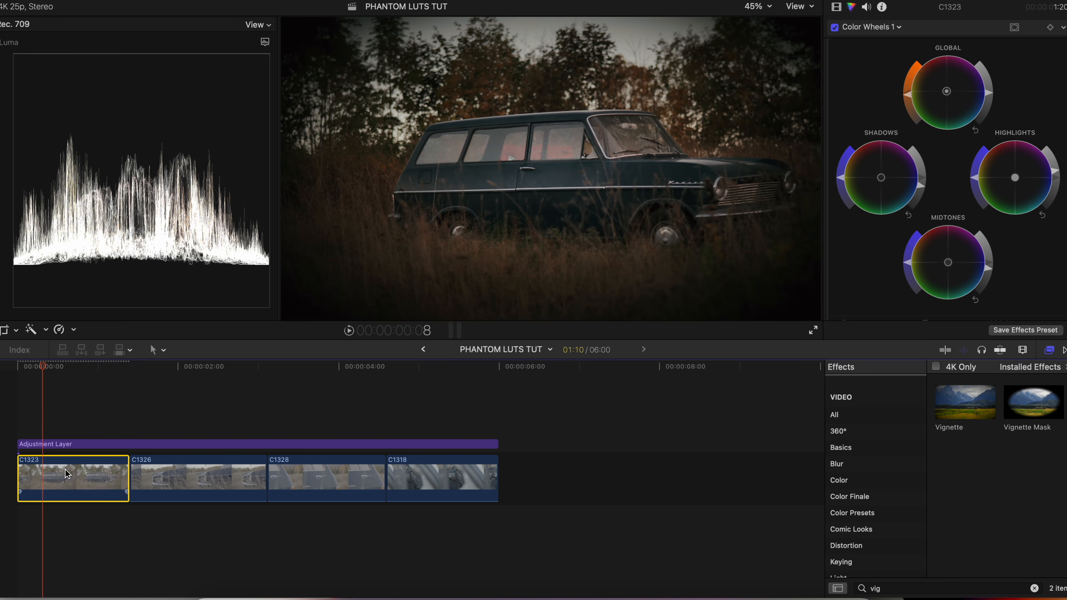
Reduce the vignette's Darken value to 0,17 and compare the image with the effect off and on
left_click(837, 6)
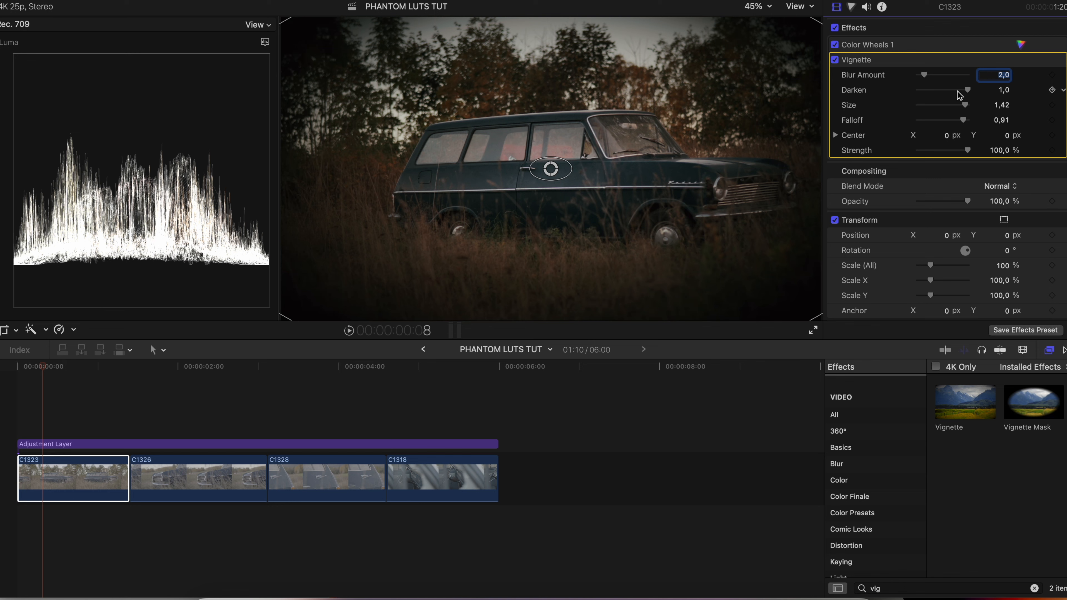
left_click_drag(967, 91, 925, 99)
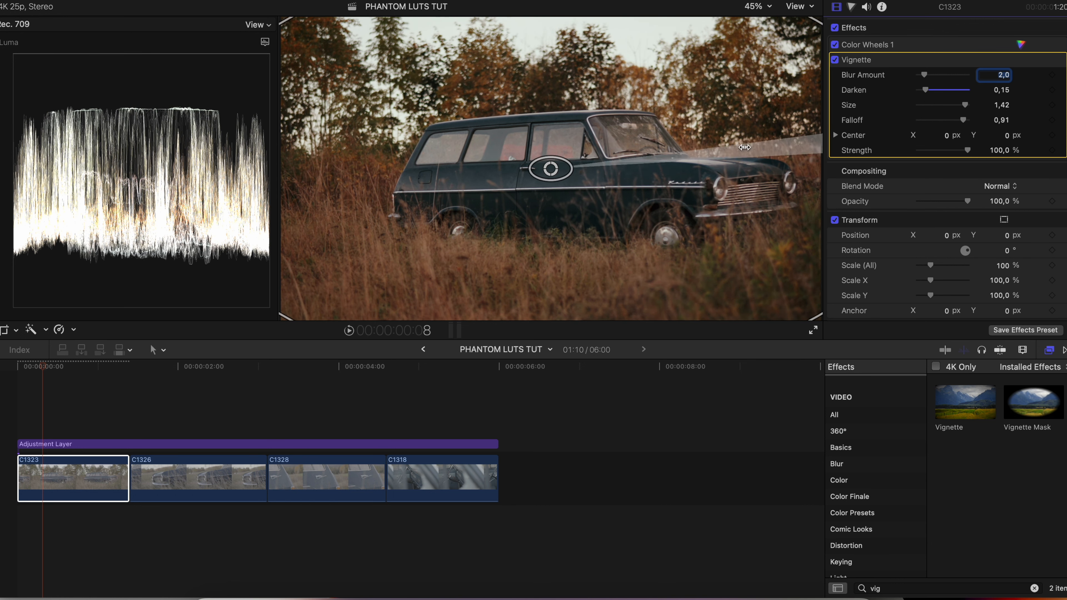
left_click(836, 60)
left_click(835, 60)
left_click(836, 60)
left_click(835, 60)
left_click(836, 60)
left_click(836, 60)
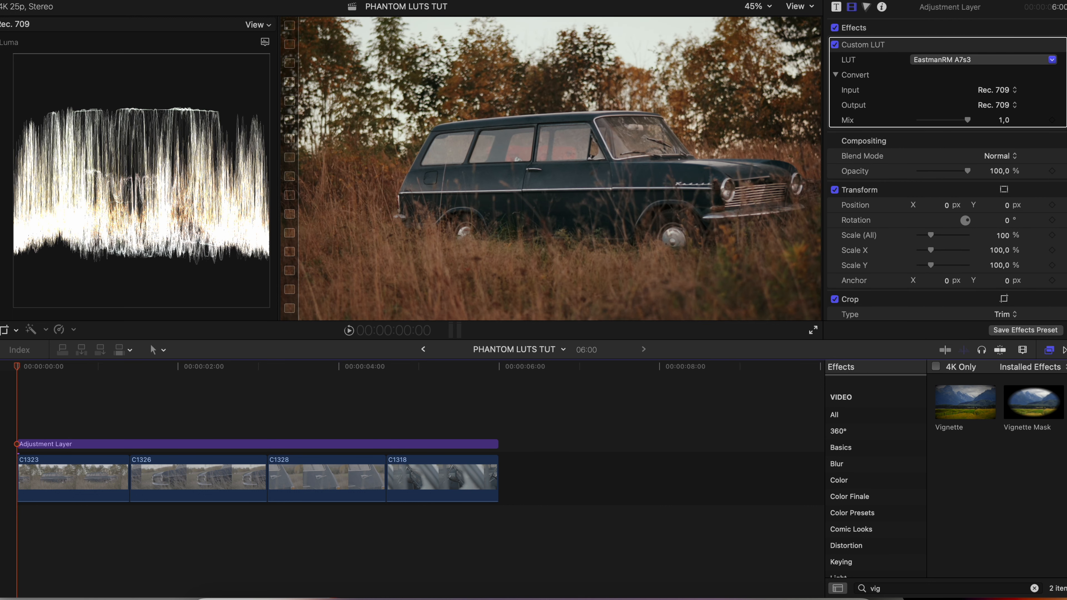
Copy clip C1323's attributes and paste only its Color Wheels 1 and Vignette effects onto clip C1326, leaving out the audio attributes
left_click(80, 473)
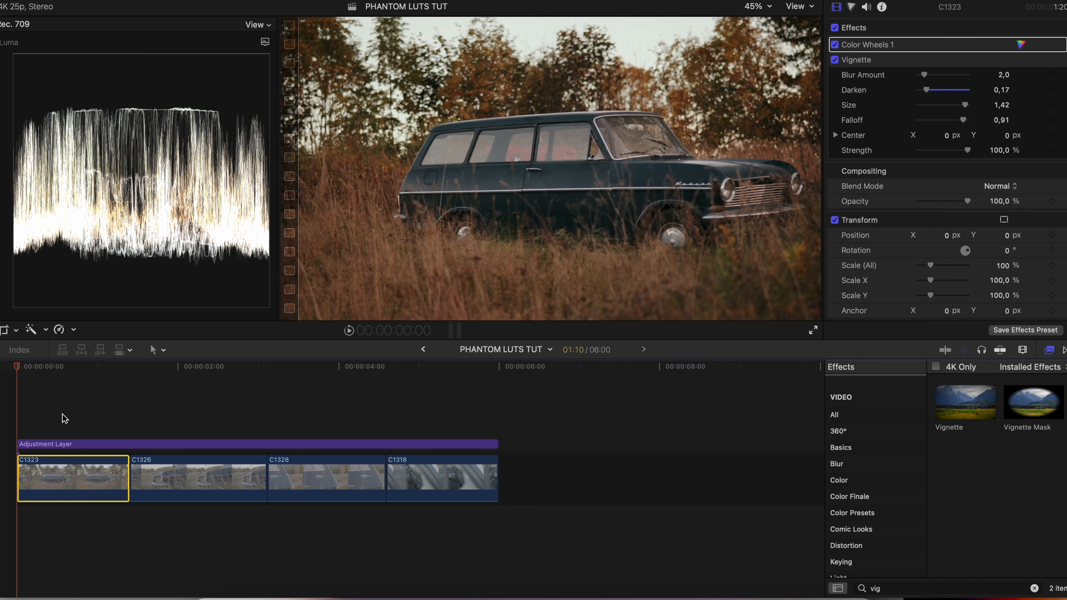
left_click(178, 407)
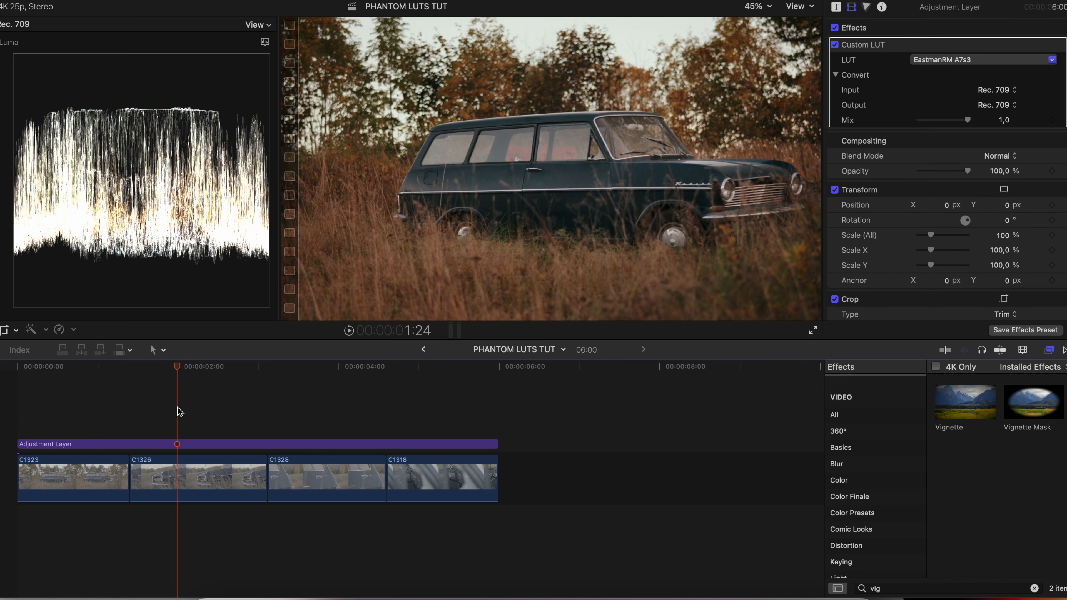
left_click(184, 482)
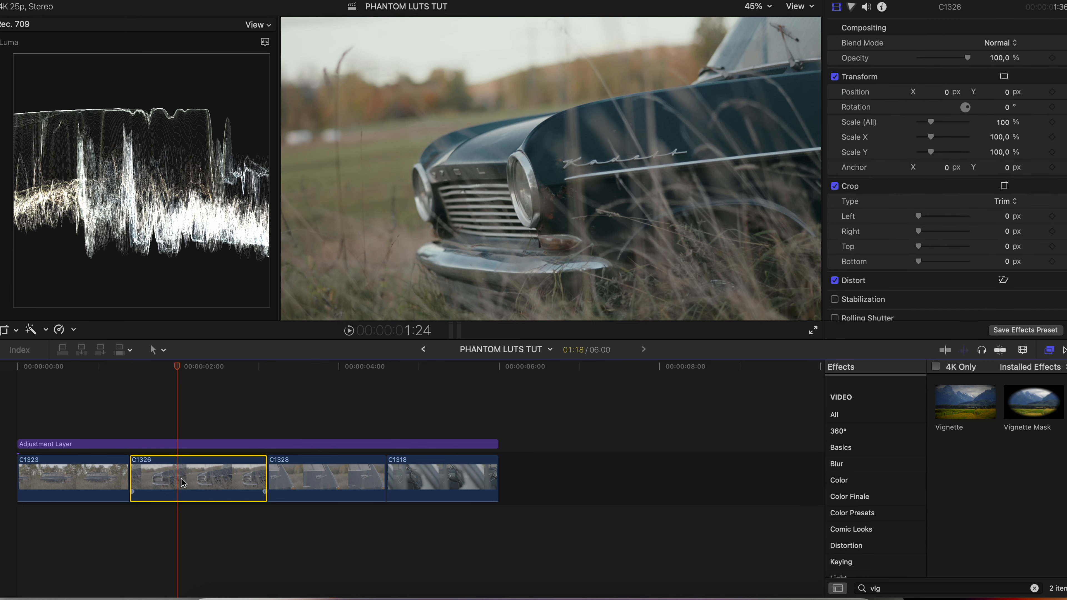
left_click(138, 1)
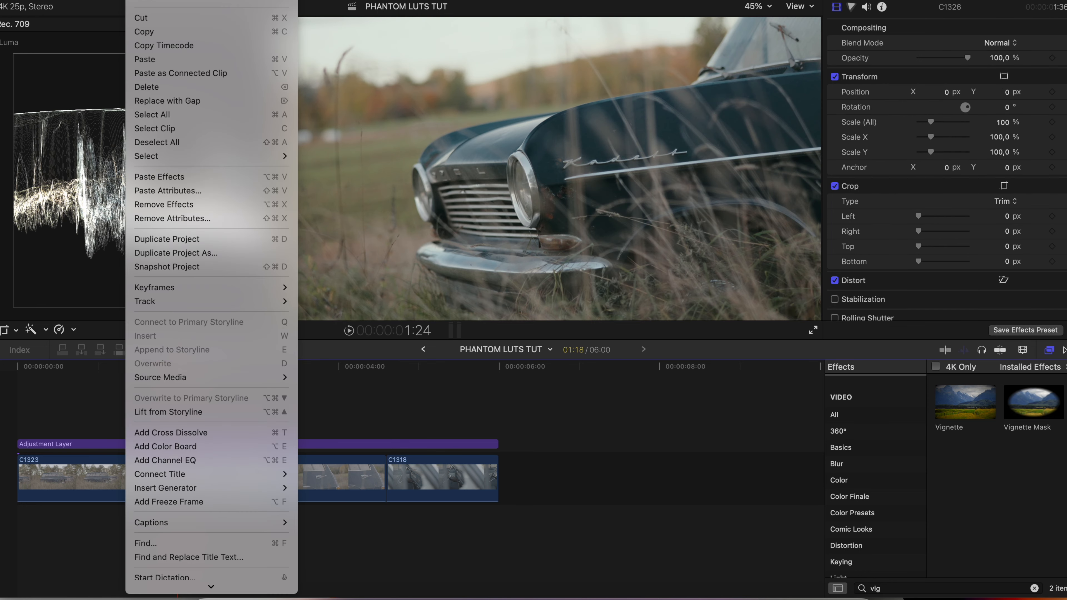
left_click(212, 191)
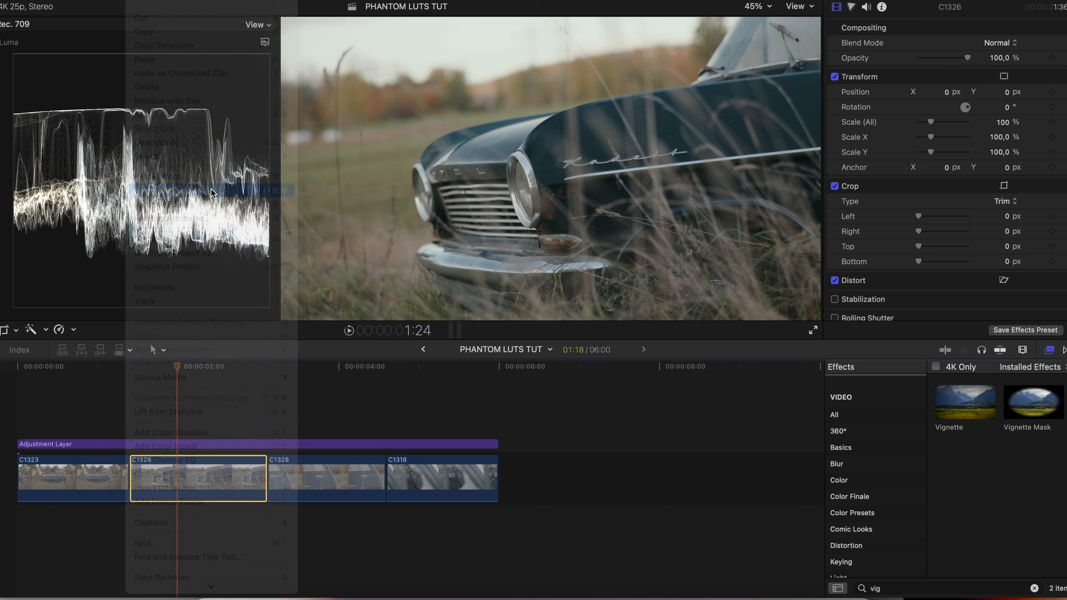
left_click(542, 160)
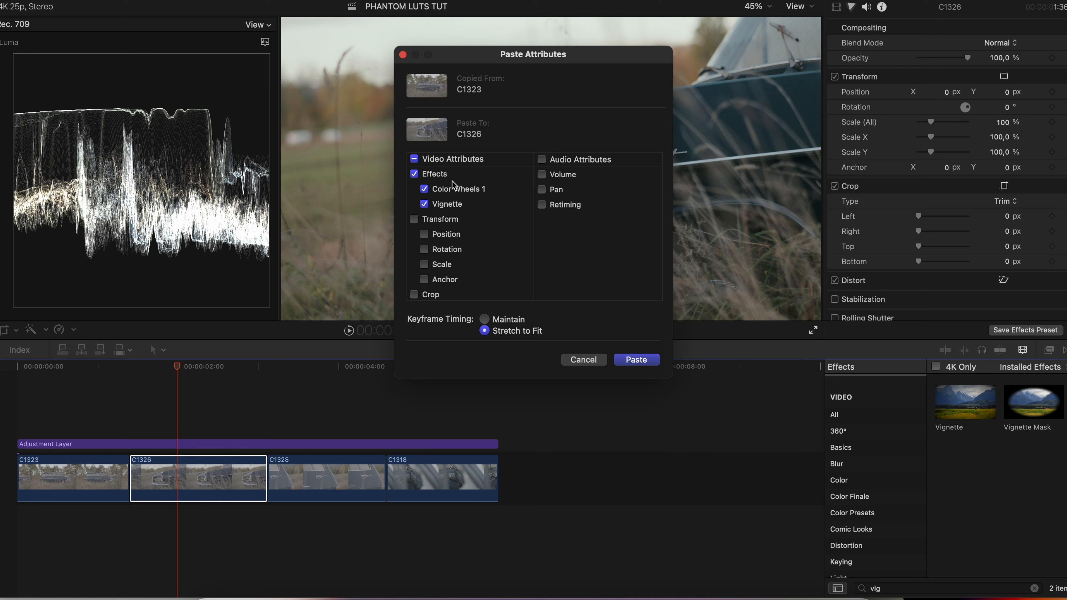
scroll(452, 185, "down", 5)
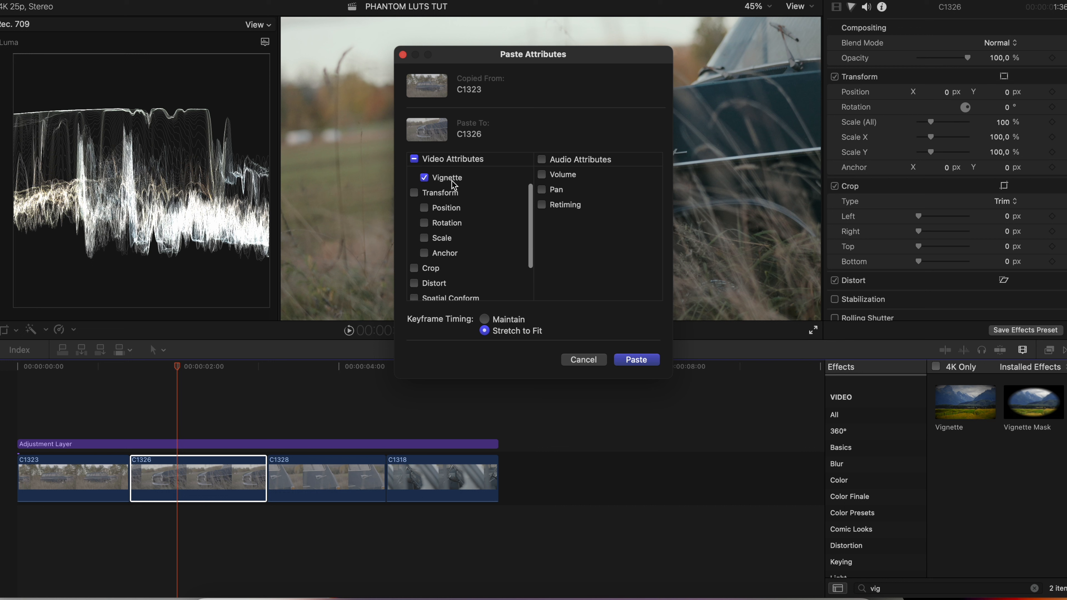
scroll(453, 186, "up", 5)
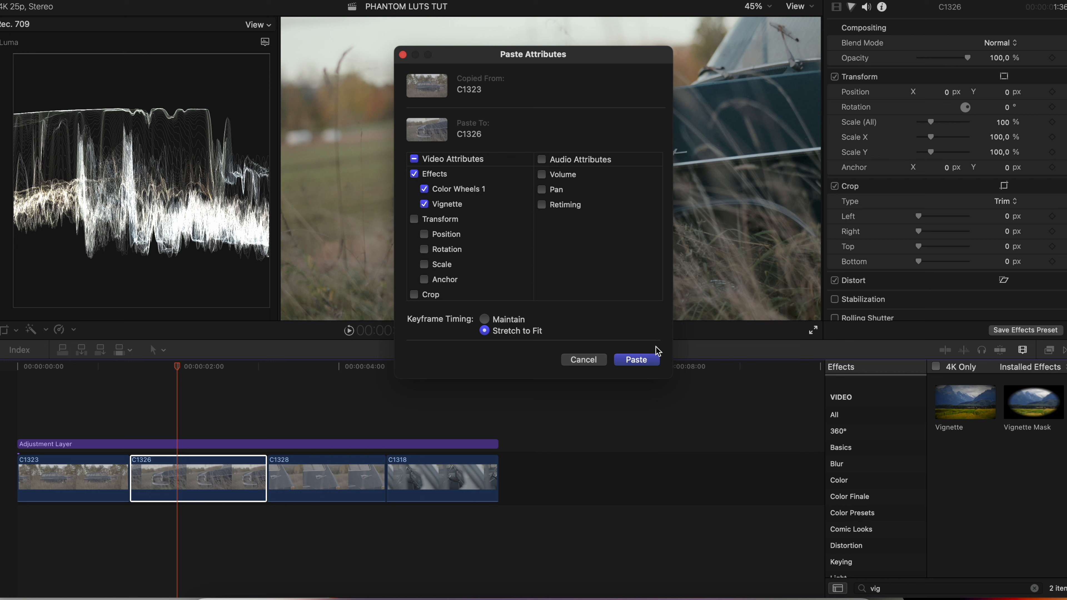
left_click(637, 360)
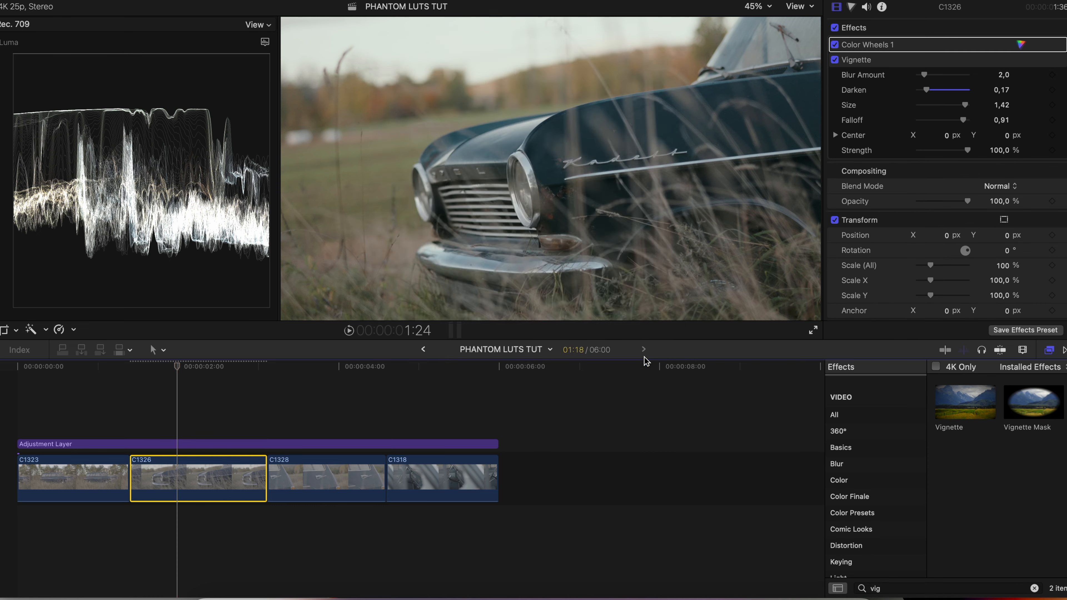
left_click(156, 473)
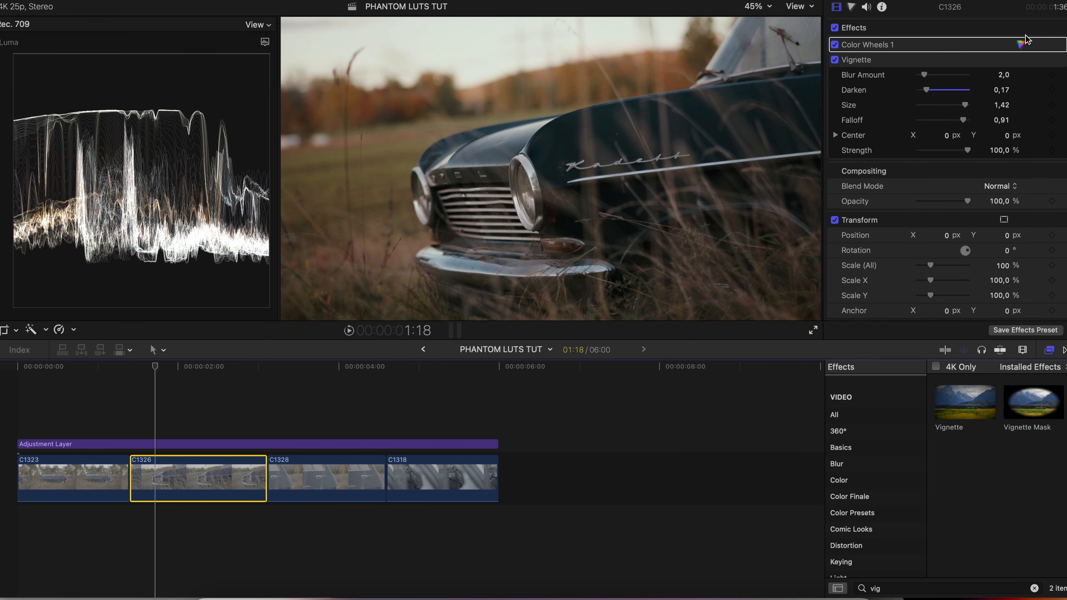
Copy clip C1326's attributes and paste only its Color Wheels 1 and Vignette effects onto clip C1328, leaving out the audio attributes
left_click(1021, 44)
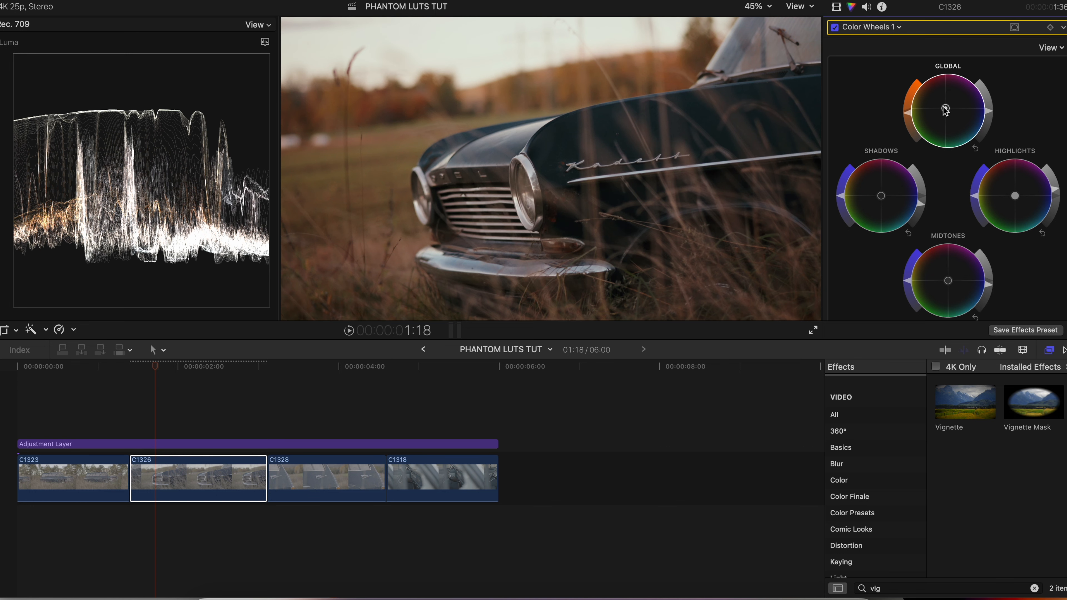
left_click(226, 369)
left_click(323, 409)
left_click(308, 485)
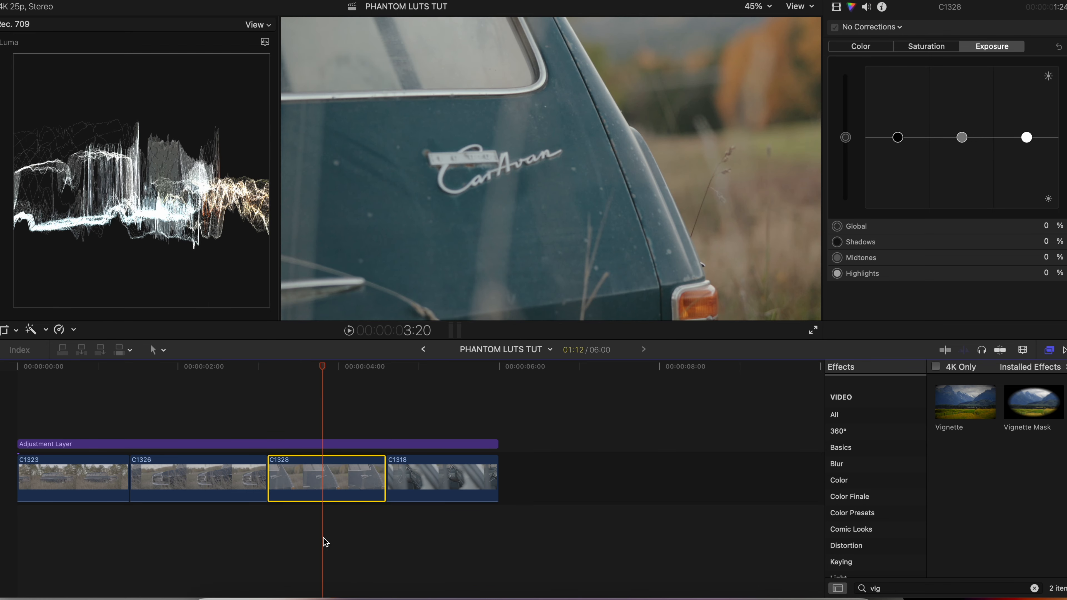
left_click(141, 0)
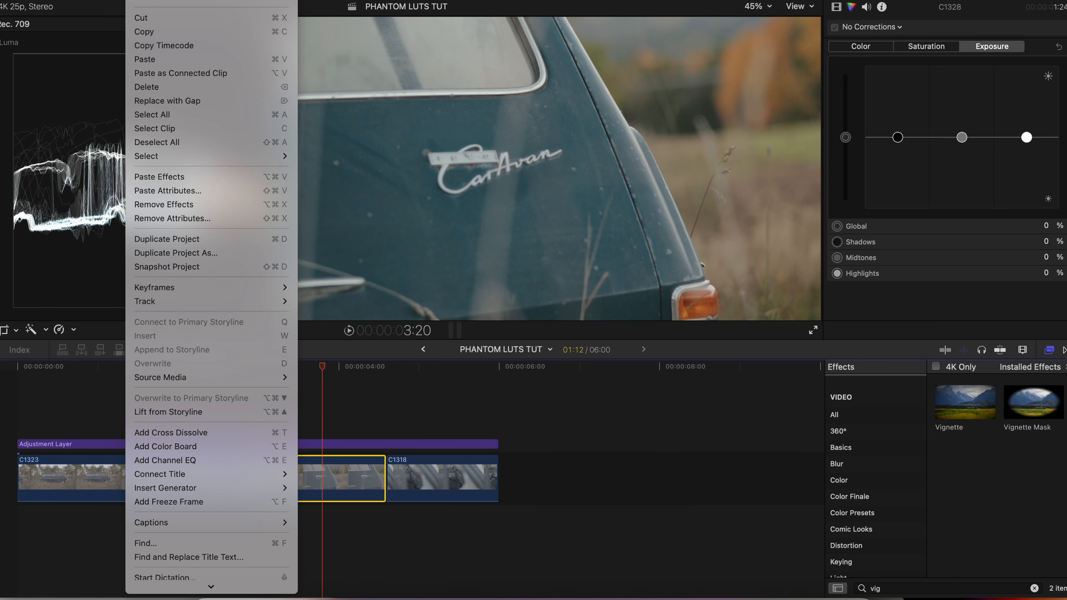
left_click(243, 192)
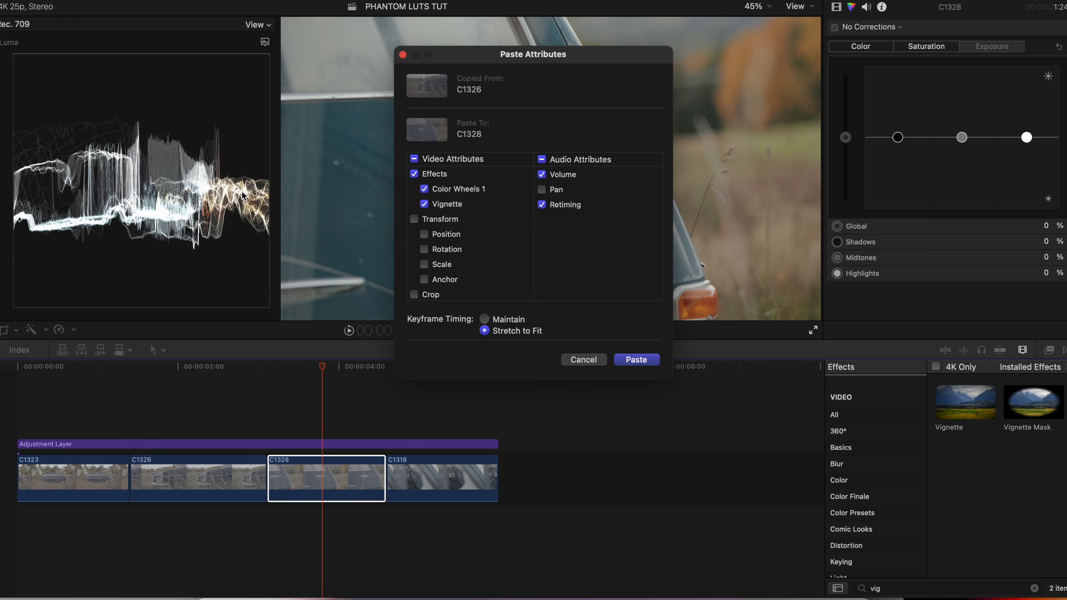
left_click(542, 160)
left_click(542, 160)
scroll(429, 197, "down", 5)
scroll(428, 195, "up", 5)
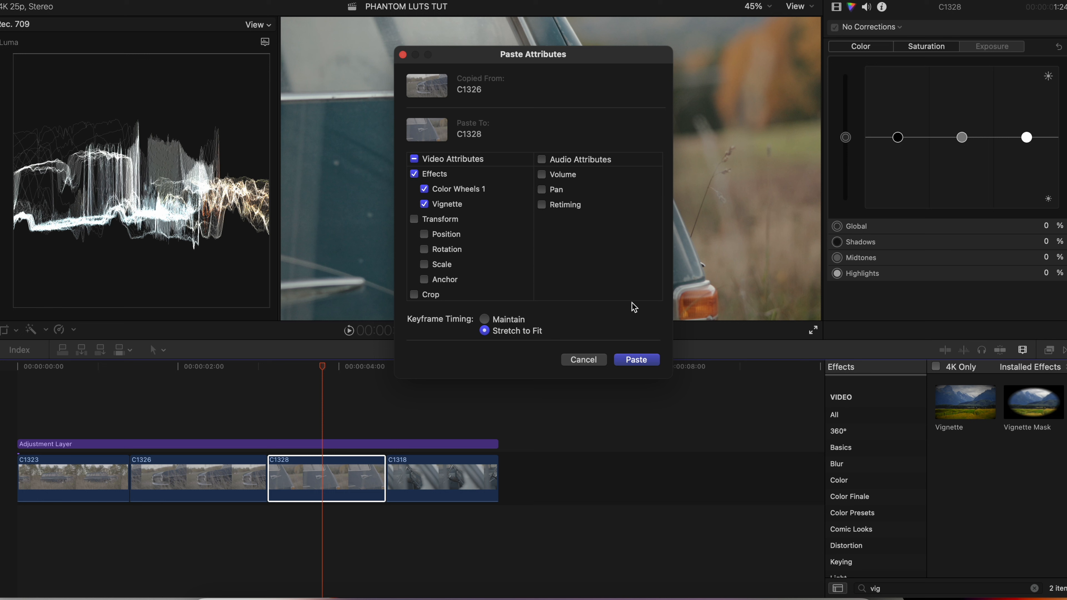
left_click(631, 360)
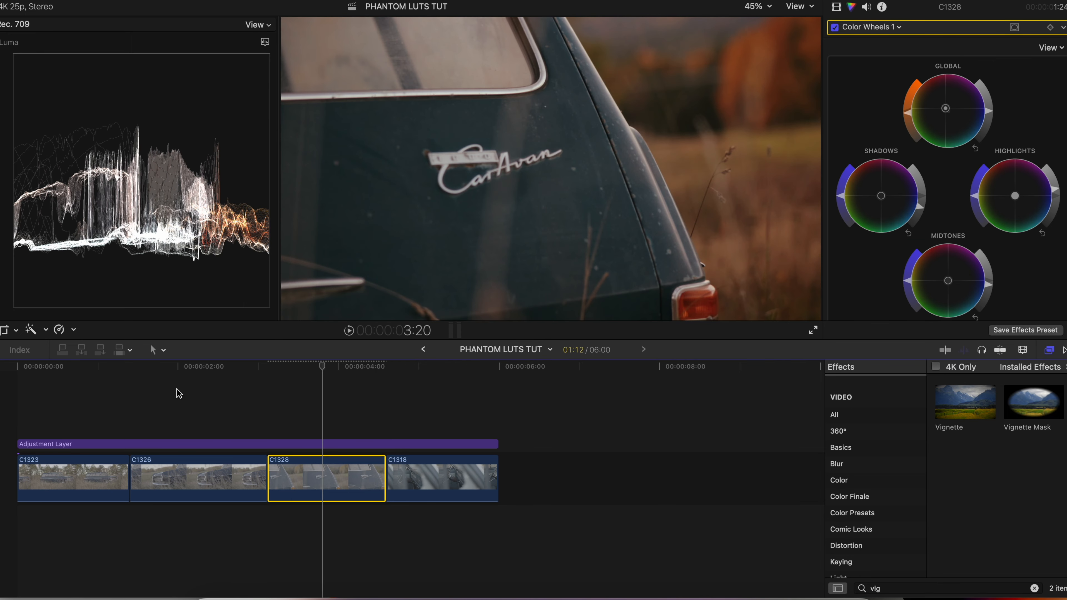
Check clip C1328 against clip C1326, and compare C1328 with its Color Wheels 1 correction off and on
left_click(240, 403)
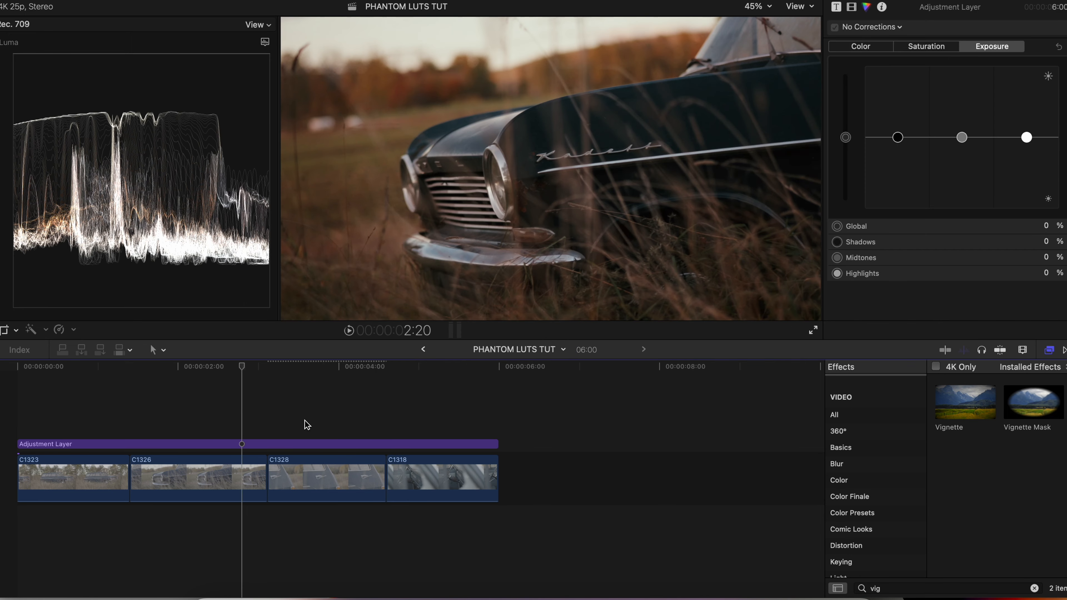
left_click(306, 424)
left_click(306, 492)
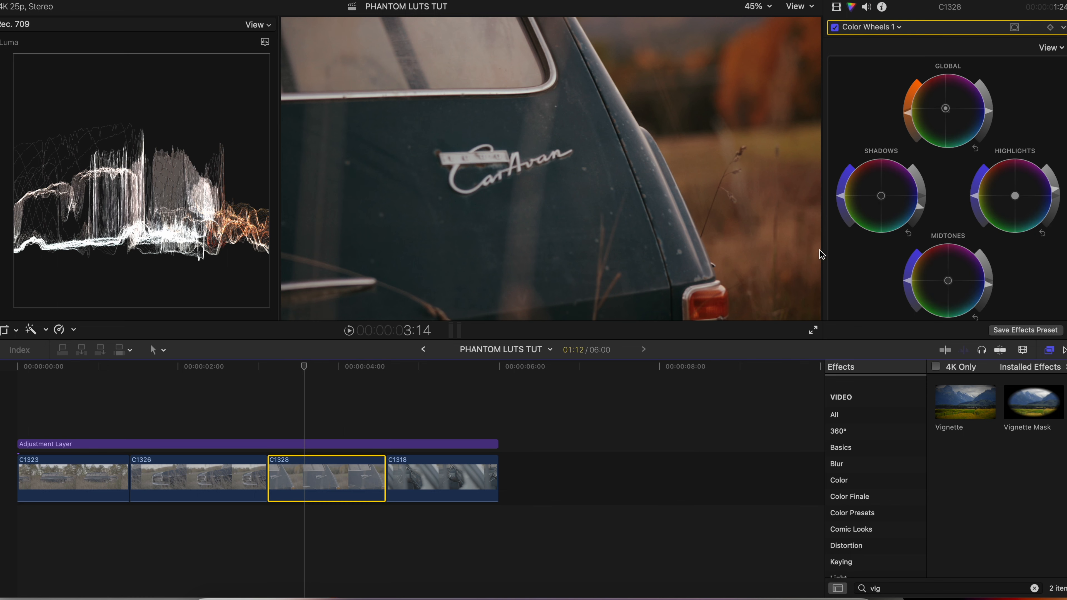
left_click(841, 10)
left_click(835, 30)
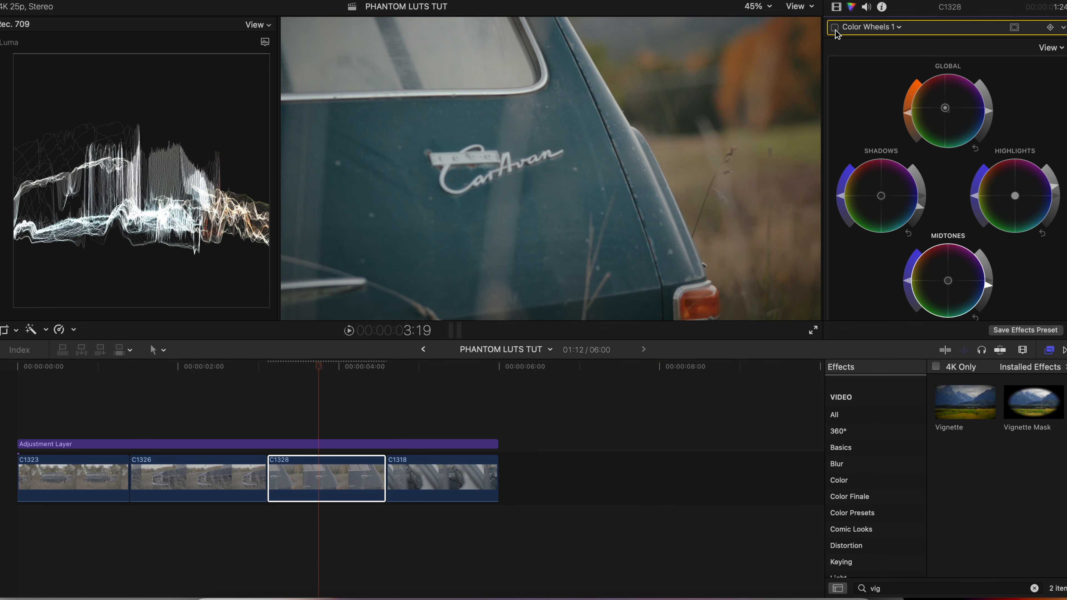
left_click(835, 27)
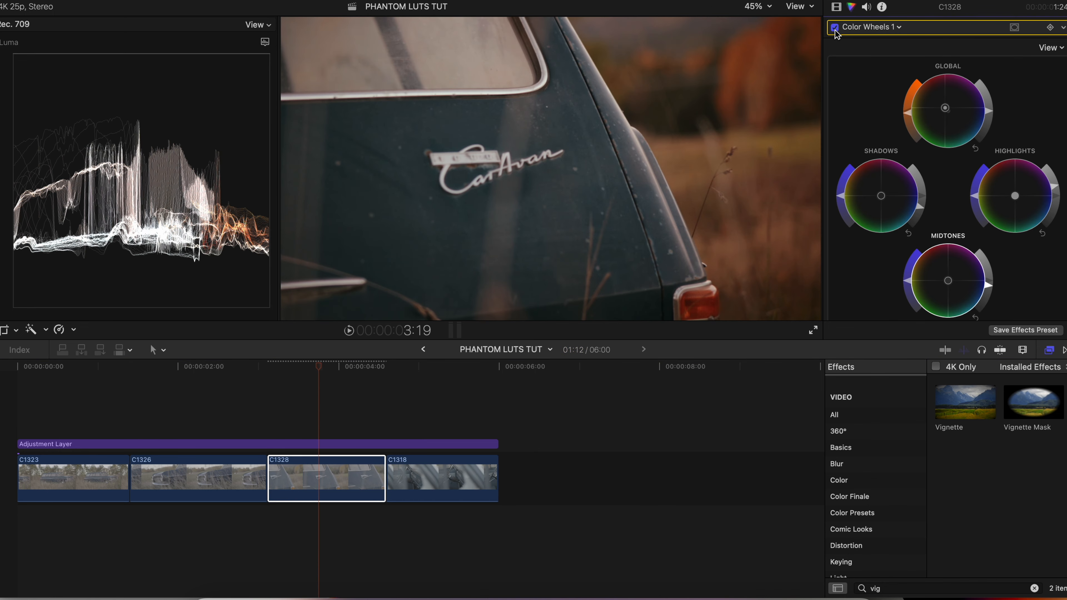
Compare the matching of the grades on neighbouring clips C1326 and C1328 at several points in the timeline
left_click(233, 415)
left_click(293, 410)
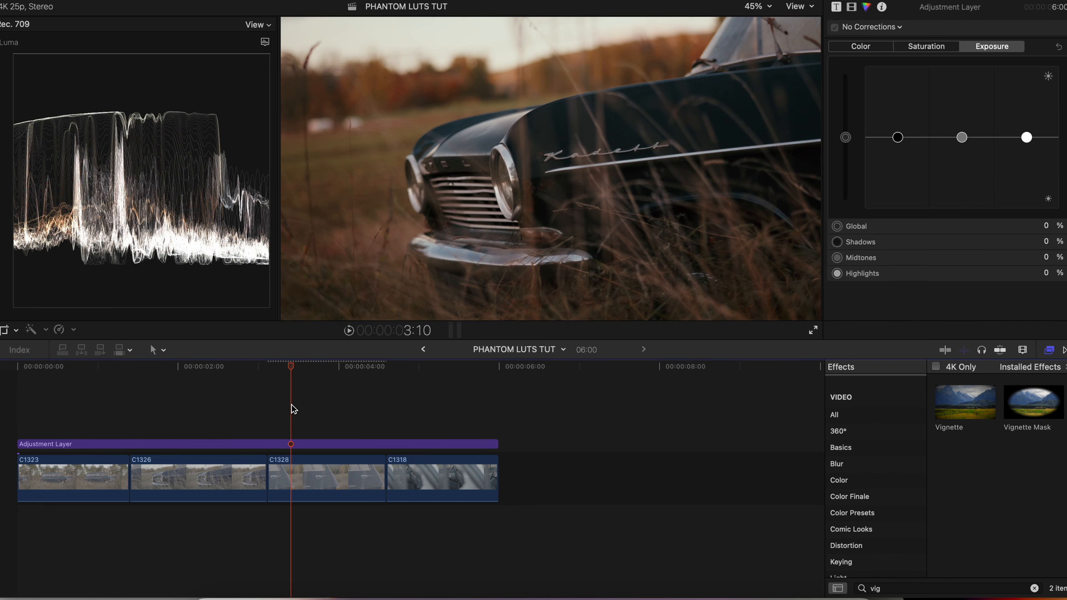
left_click(187, 404)
left_click(355, 389)
left_click(257, 402)
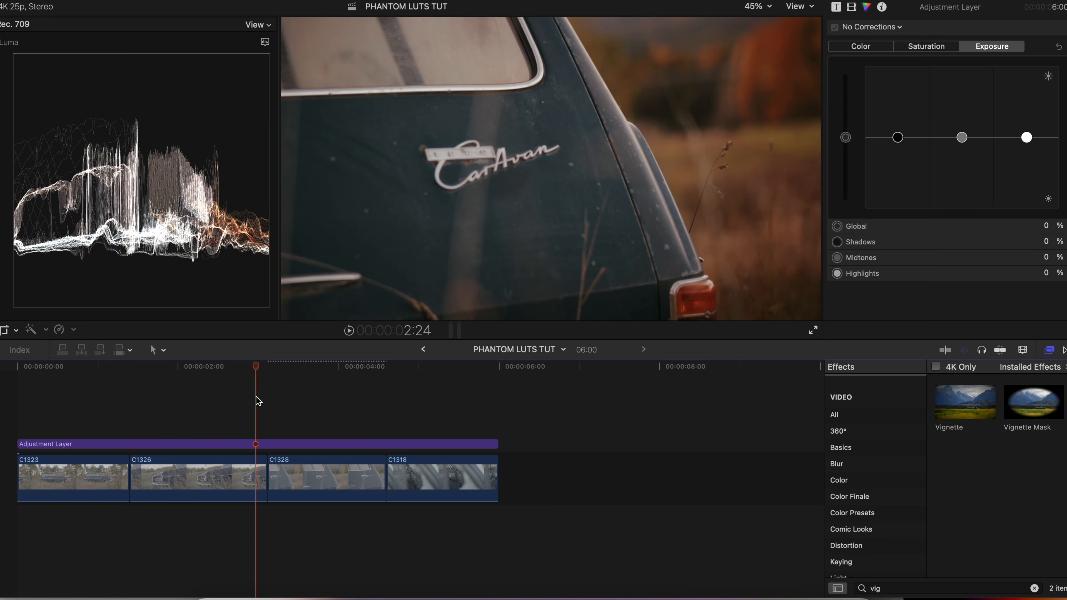
Paste only the Color Wheels 1 and Vignette effects onto clip C1318, leaving out the audio attributes
left_click(466, 479)
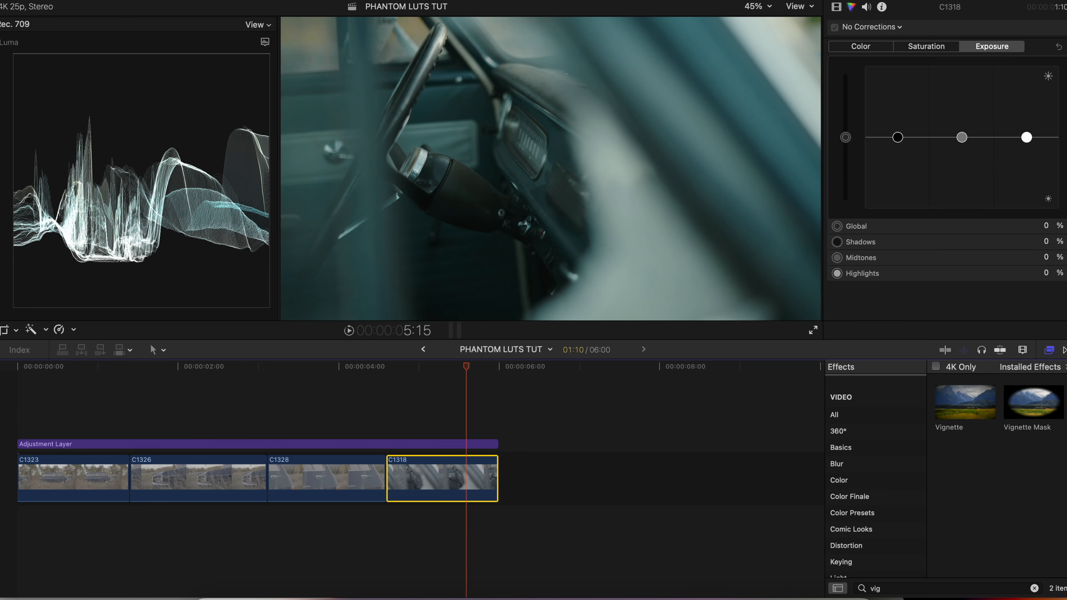
left_click(129, 0)
left_click(218, 190)
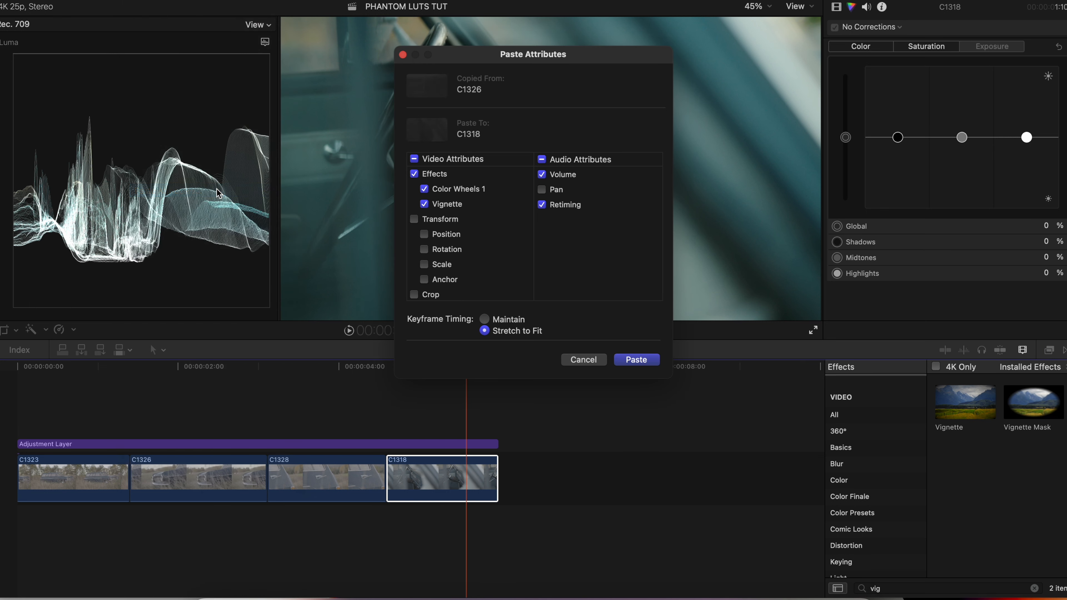
left_click(542, 159)
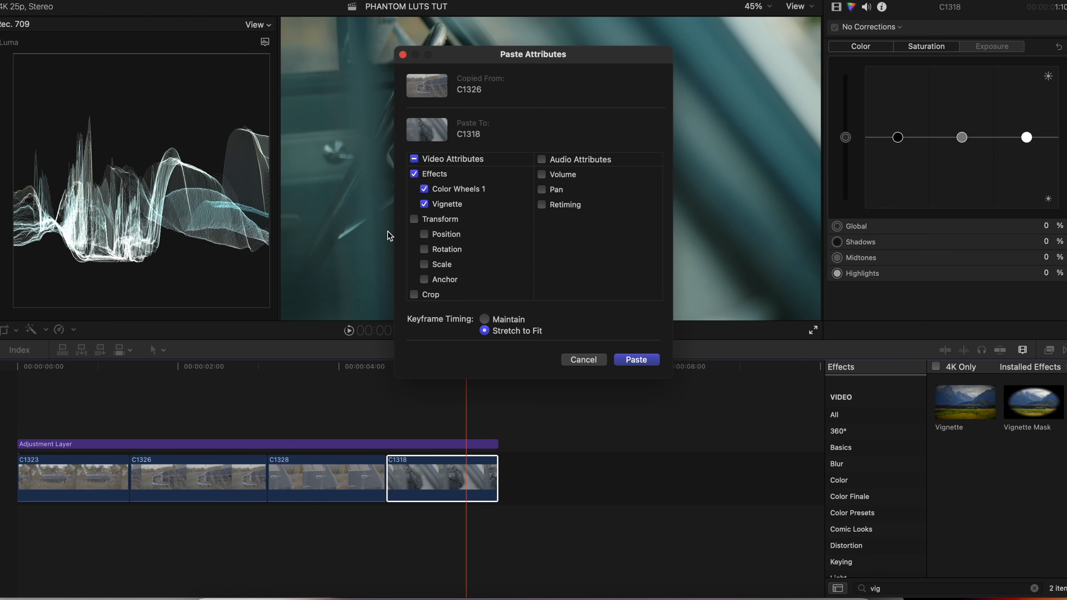
scroll(476, 234, "down", 5)
scroll(477, 234, "up", 5)
left_click(638, 360)
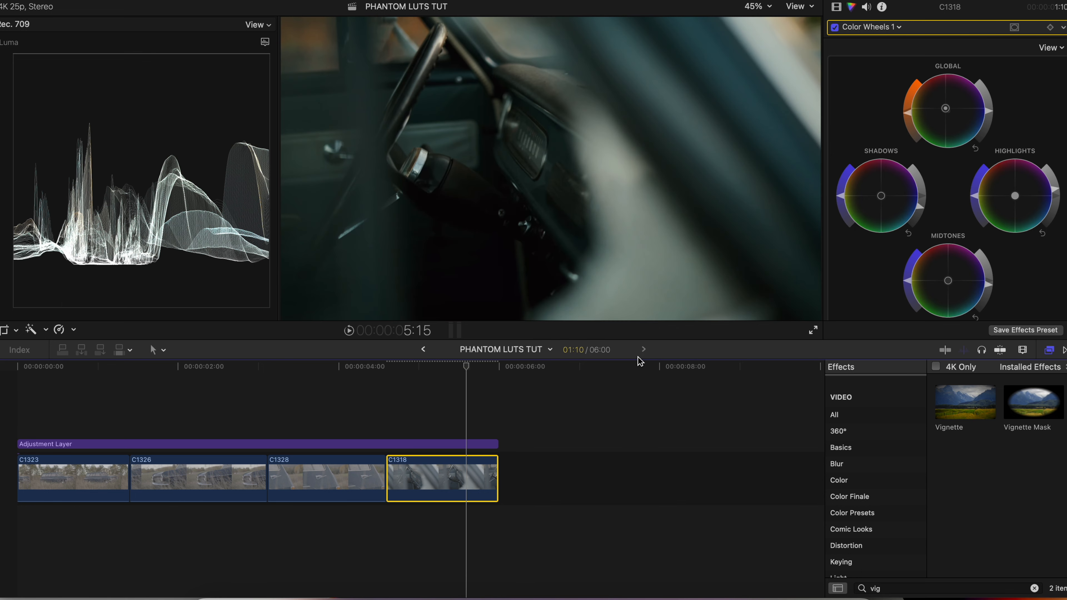
Slightly raise clip C1318's shadows brightness, shift its highlights toward orange, and compare the image with the correction off and on
left_click(425, 471)
scroll(920, 199, "down", 2)
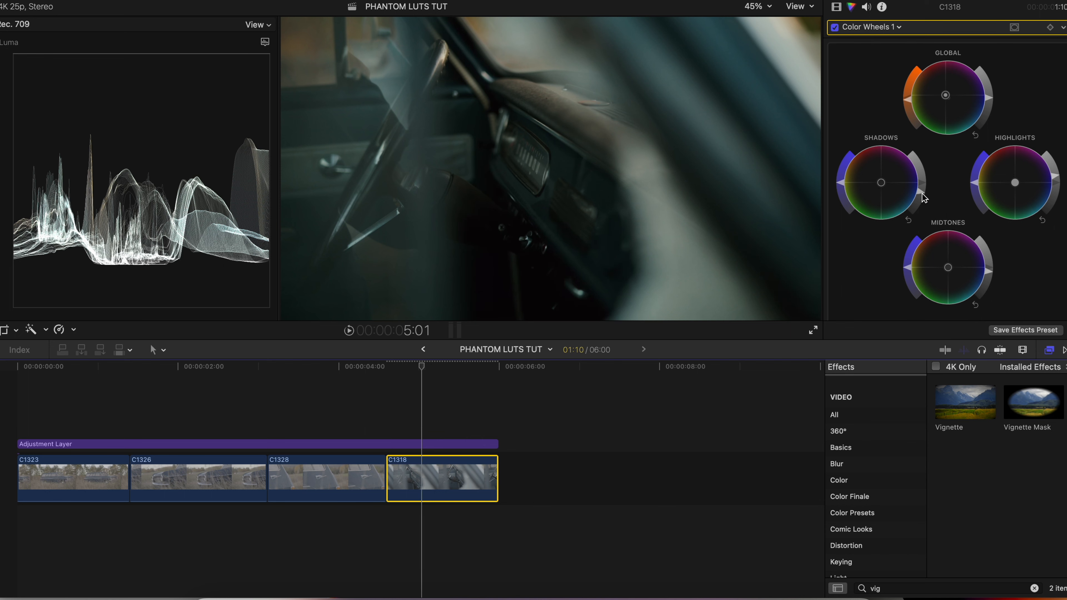
left_click_drag(923, 197, 922, 190)
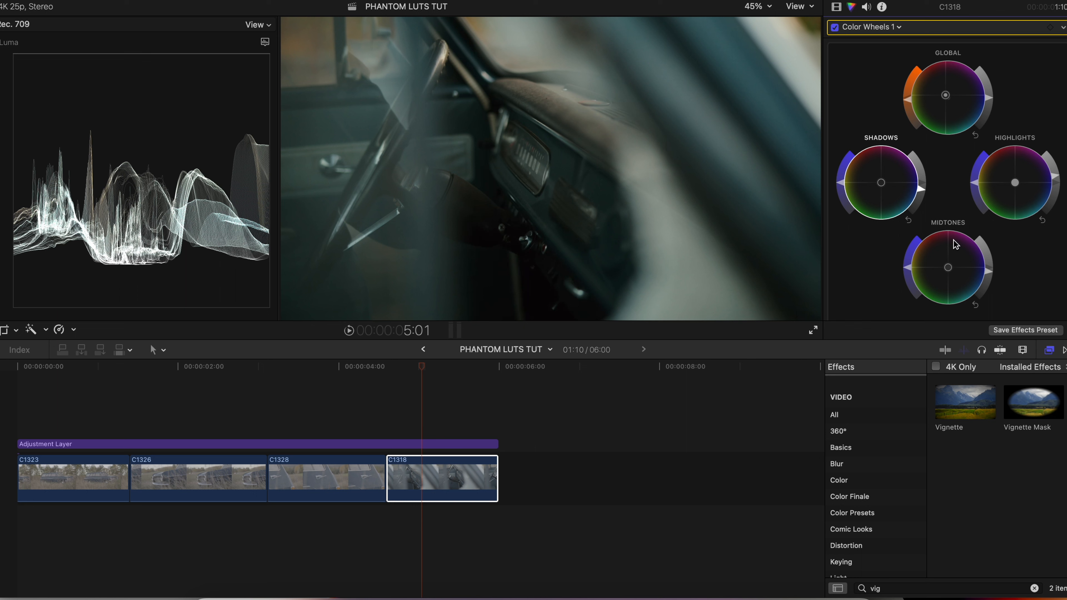
left_click(1016, 185)
left_click_drag(1018, 189, 1010, 177)
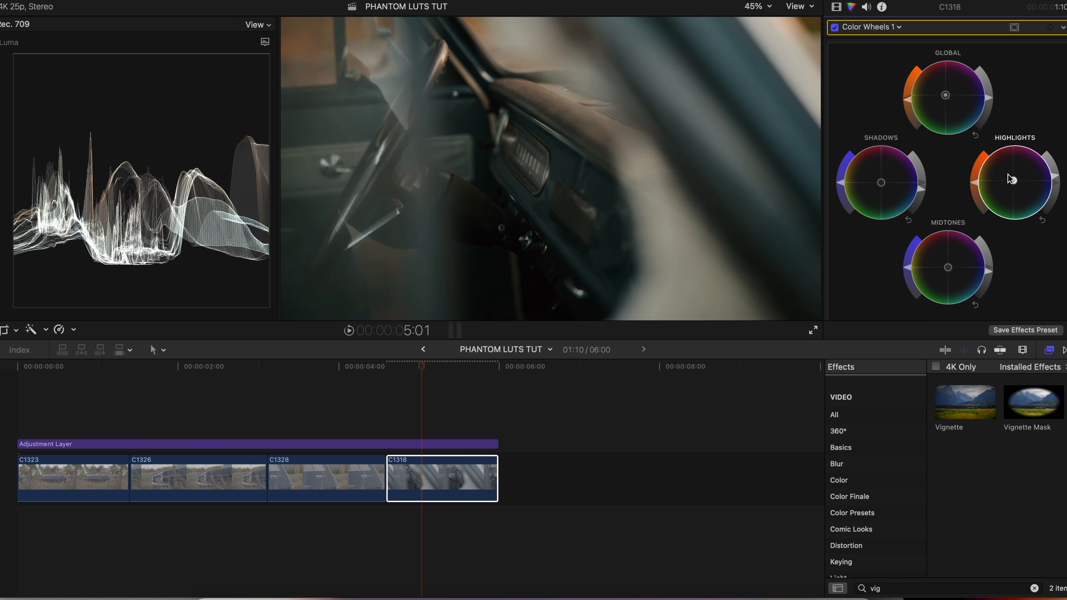
left_click(836, 27)
left_click(835, 27)
key("Right")
key("Right")
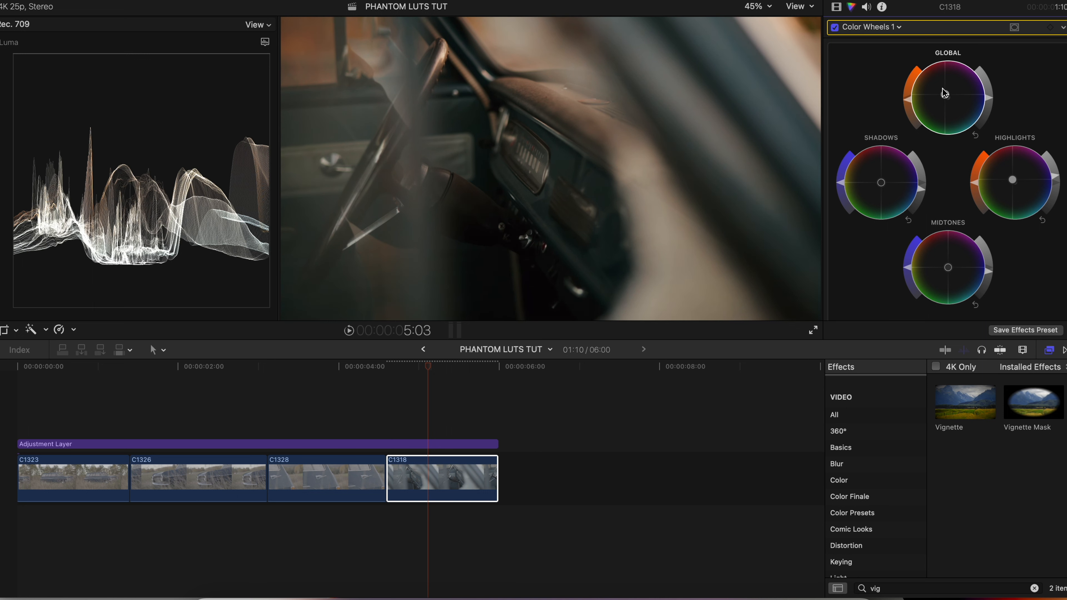
Compare the grade of clip C1318 with that of clip C1328 at several points in the timeline
left_click(349, 395)
left_click(465, 412)
left_click(382, 411)
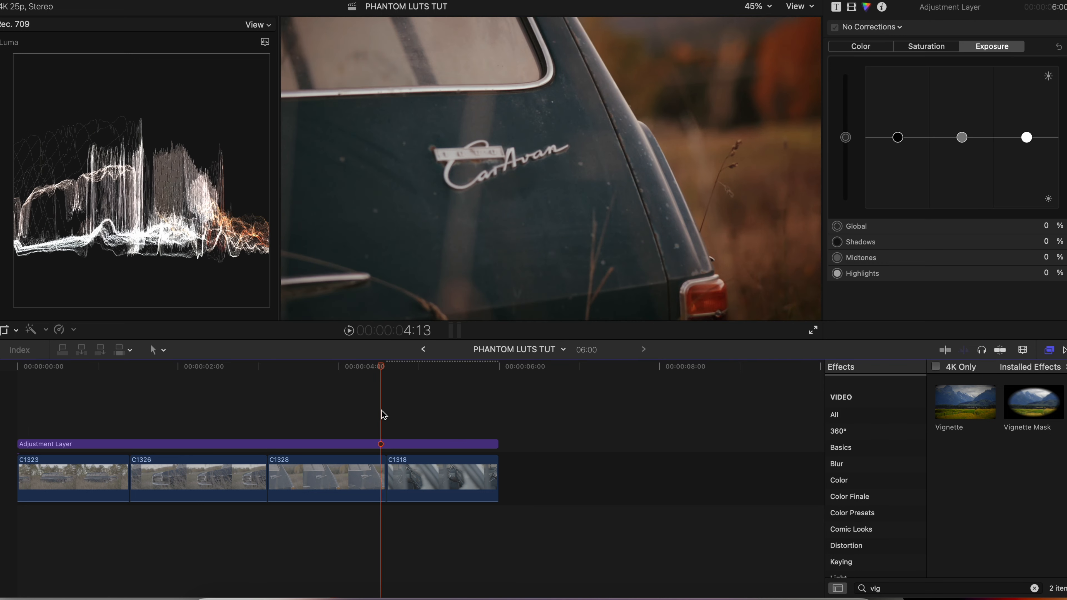
left_click(476, 395)
left_click(334, 419)
left_click(434, 406)
left_click(349, 402)
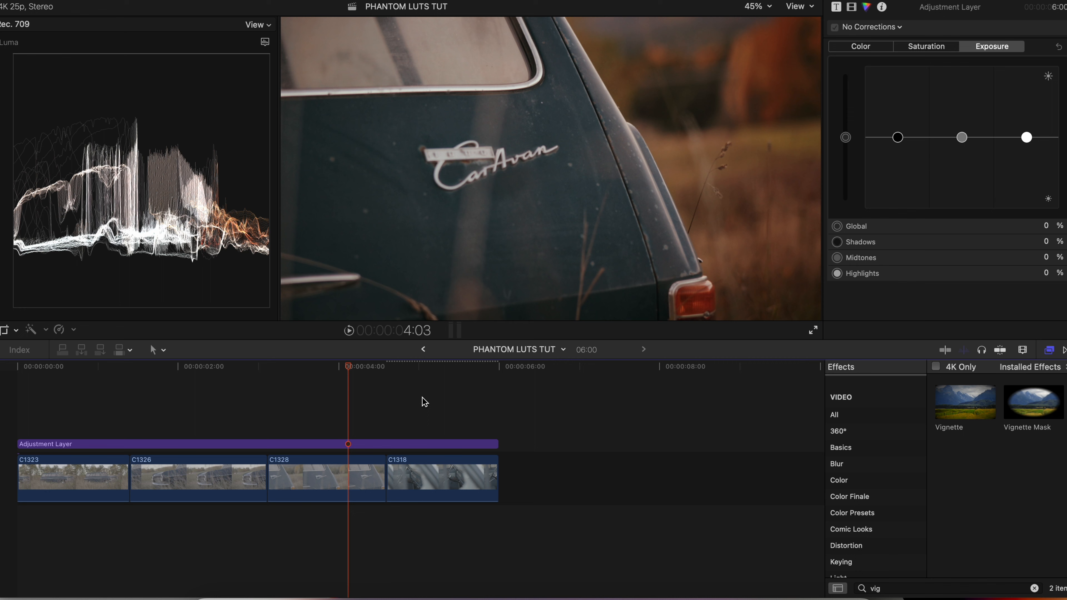
Fine-tune the shadows brightness of clip C1318 in its Color Wheels 1 correction
left_click(441, 399)
left_click(431, 486)
left_click_drag(923, 203, 922, 202)
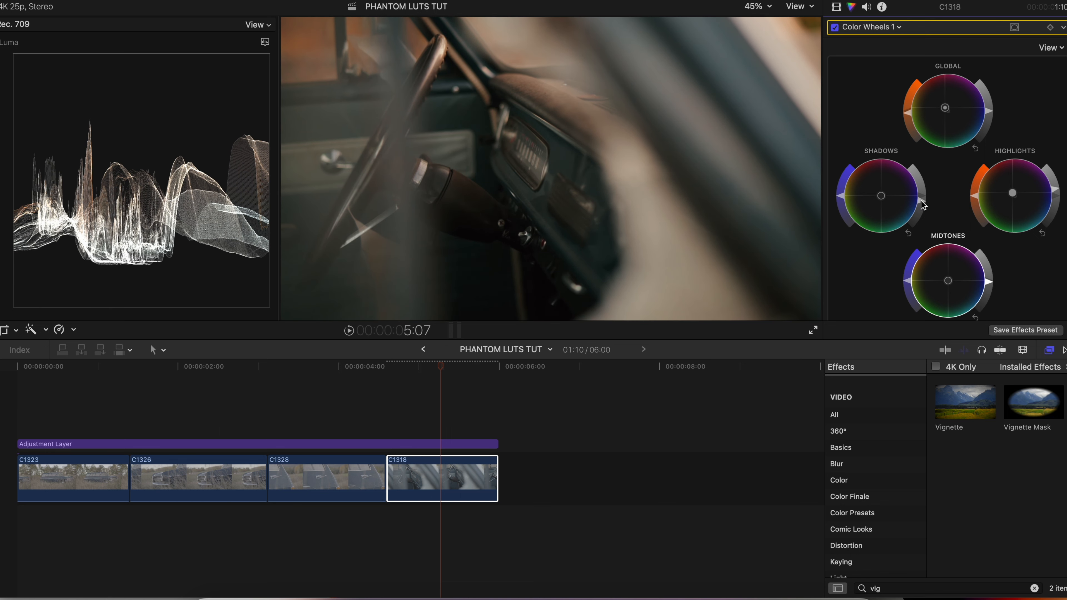
left_click_drag(921, 200, 920, 202)
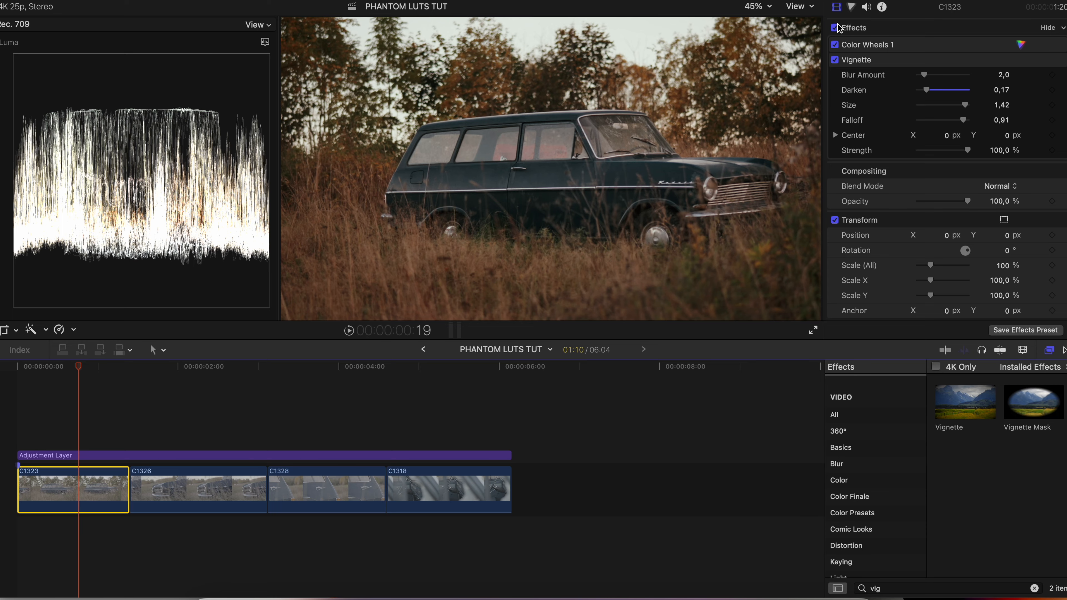
Play back the graded sequence and compare clip C1323 several times with all its effects off and on
left_click(834, 27)
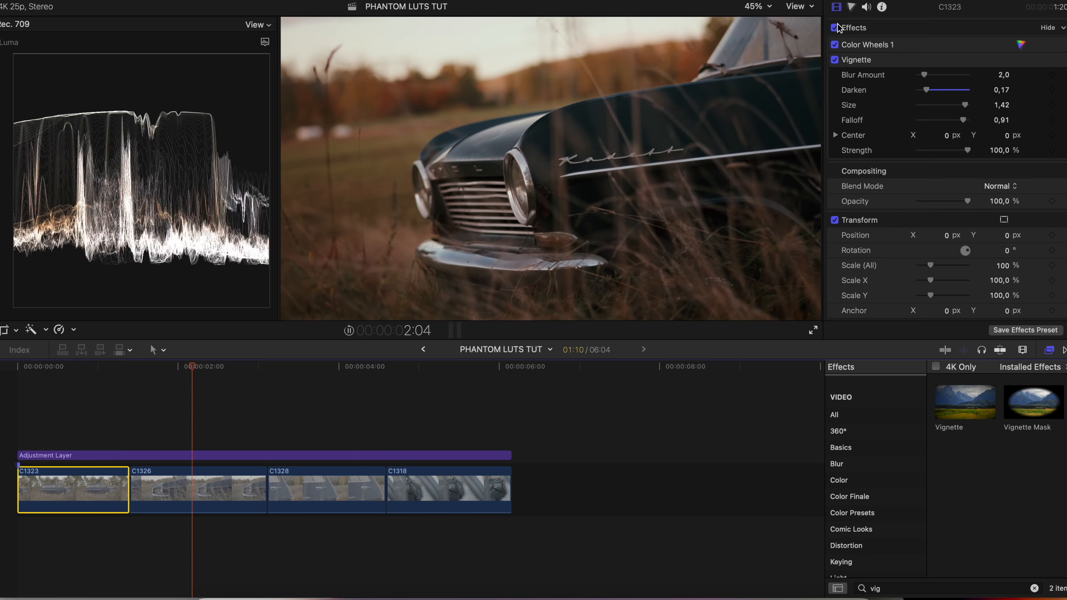
key("space")
left_click(64, 418)
left_click(55, 488)
left_click(52, 424)
left_click(52, 425)
left_click(55, 471)
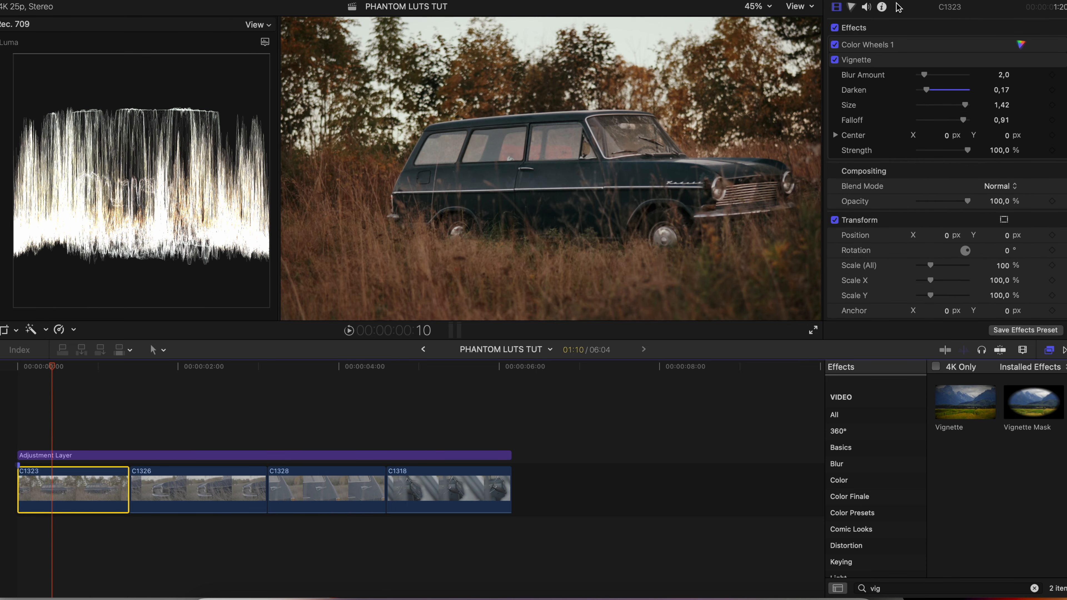
left_click(835, 29)
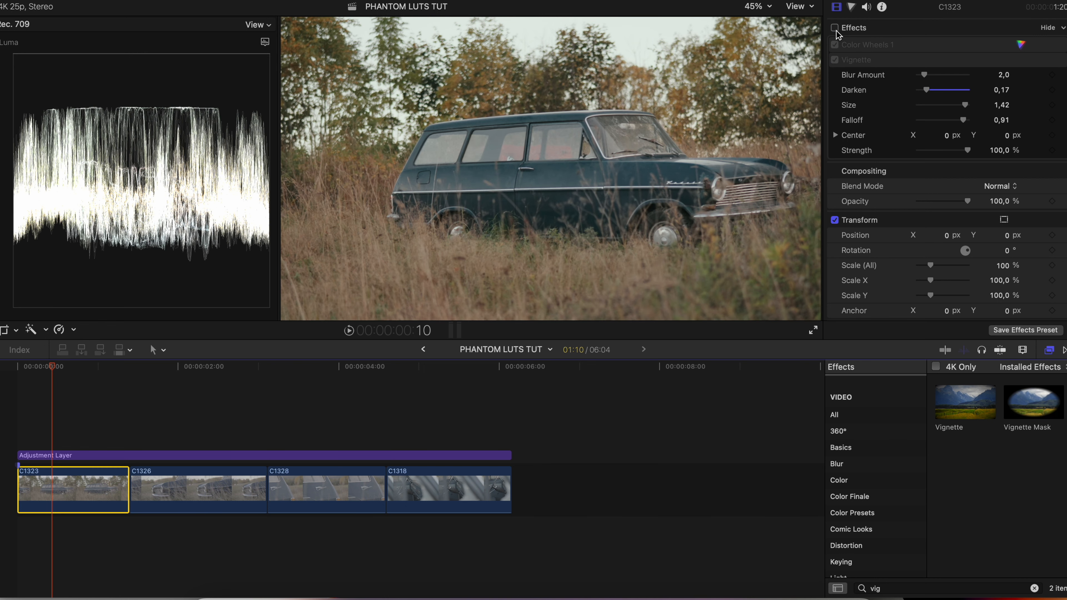
left_click(835, 28)
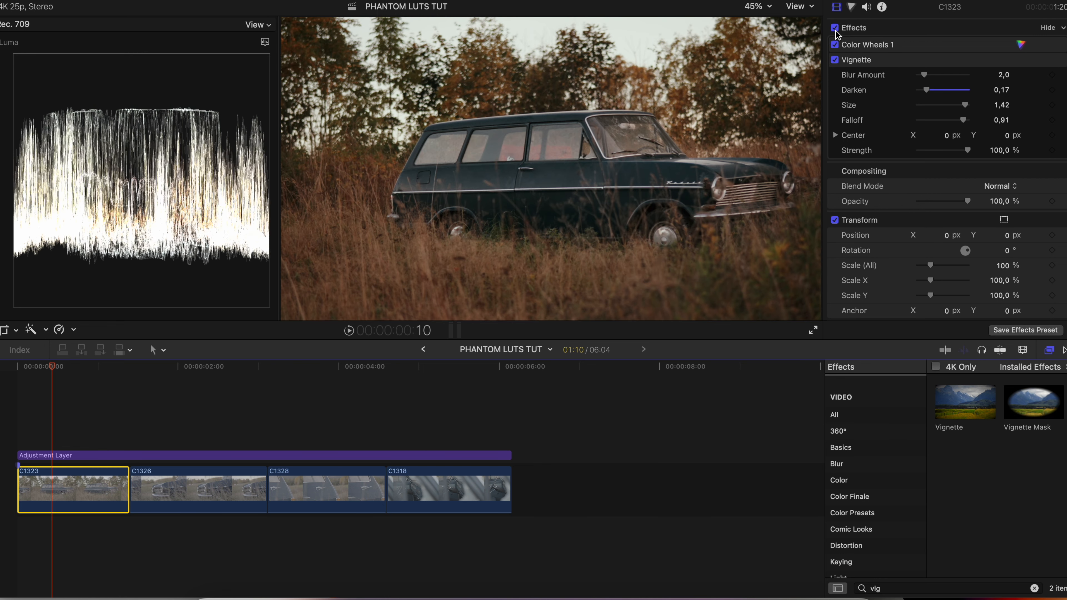
left_click(836, 29)
left_click(835, 28)
left_click(835, 28)
left_click(835, 28)
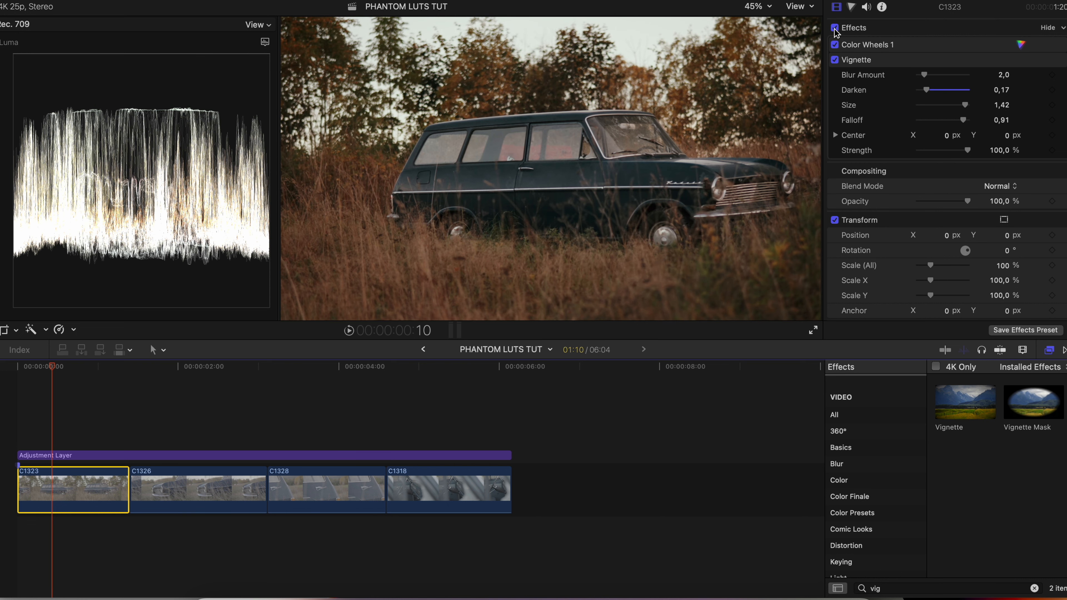
Compare clip C1326 with all its effects off and on, and review its Color Wheels 1 and Vignette settings
left_click(206, 431)
left_click(207, 479)
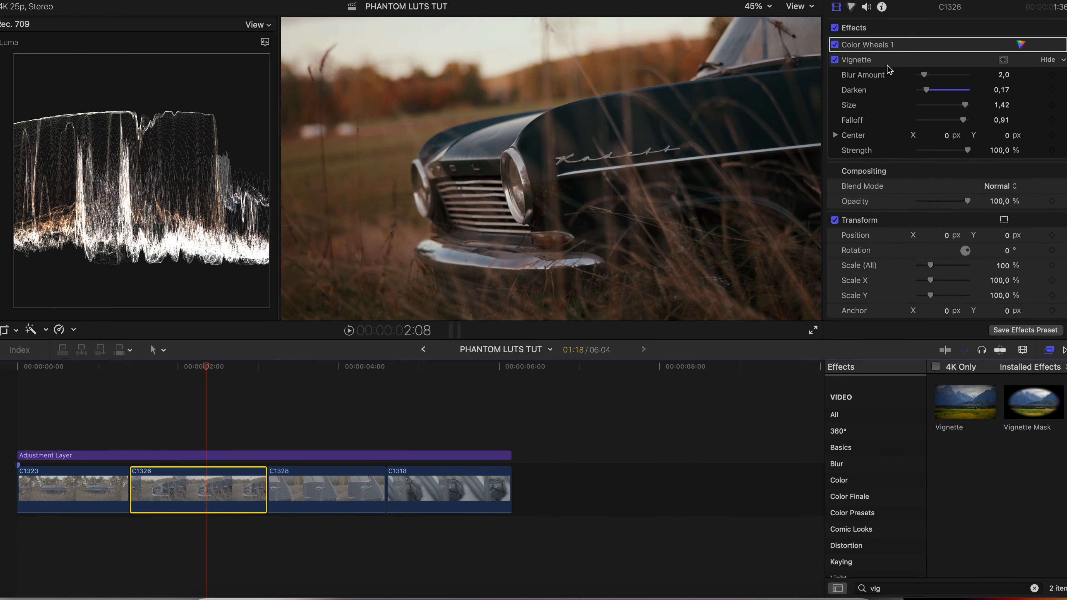
left_click(835, 28)
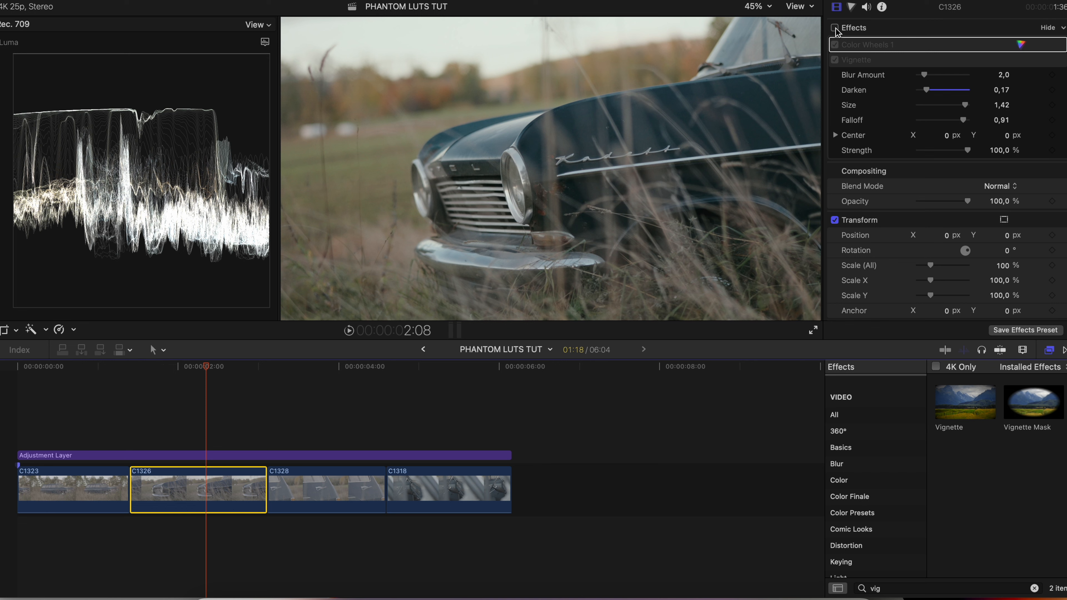
left_click(836, 28)
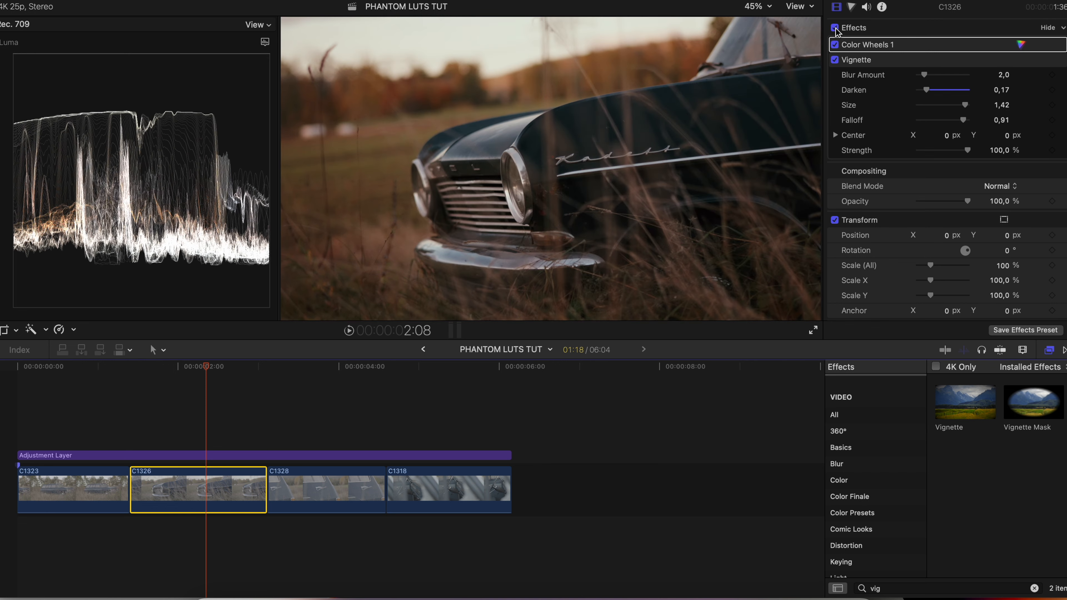
left_click(1026, 48)
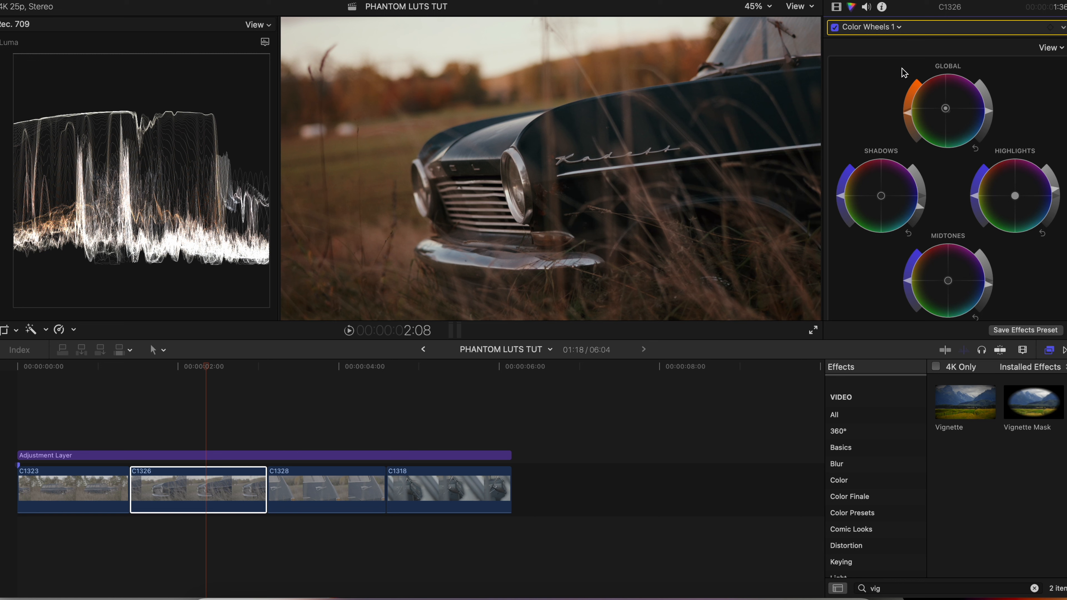
left_click(837, 7)
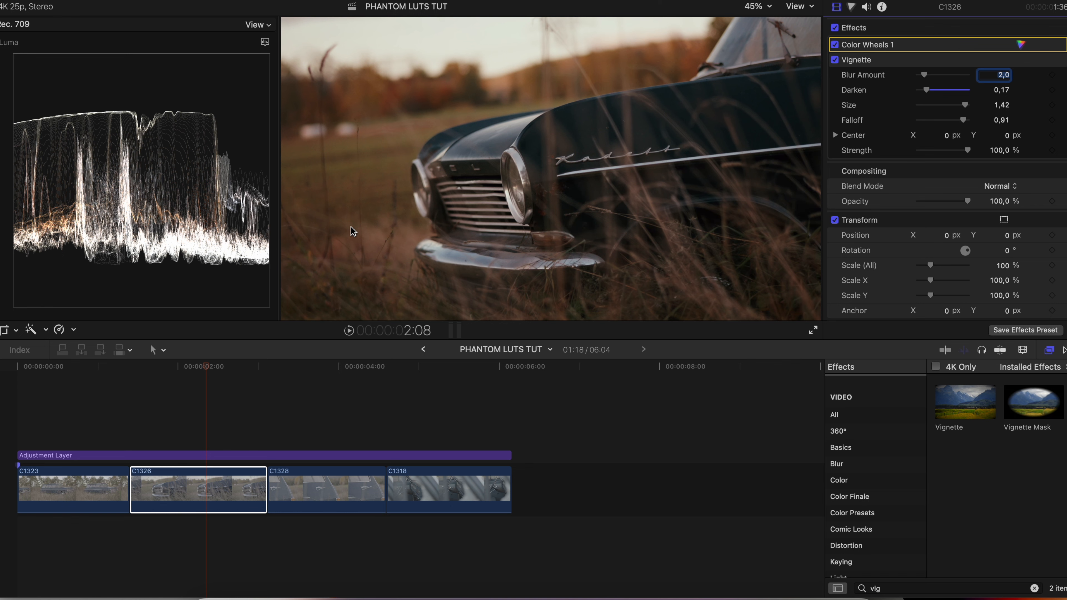
left_click(233, 455)
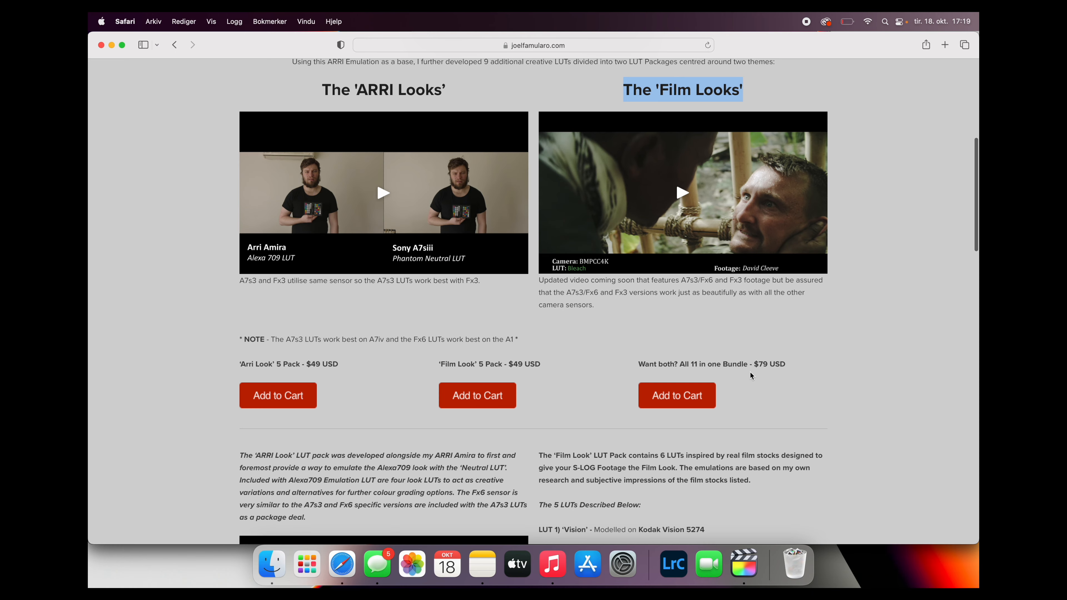
Browse the Phantom LUTs page on joelfamularo.com in Safari, looking over the ARRI Looks and Film Looks packs
scroll(782, 359, "down", 10)
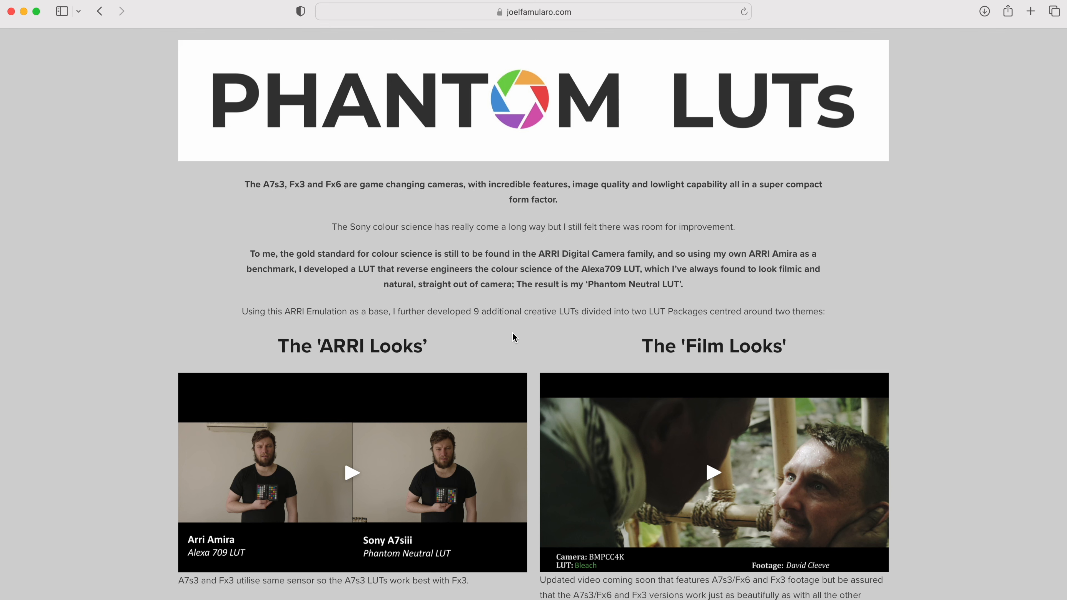
scroll(640, 175, "up", 2)
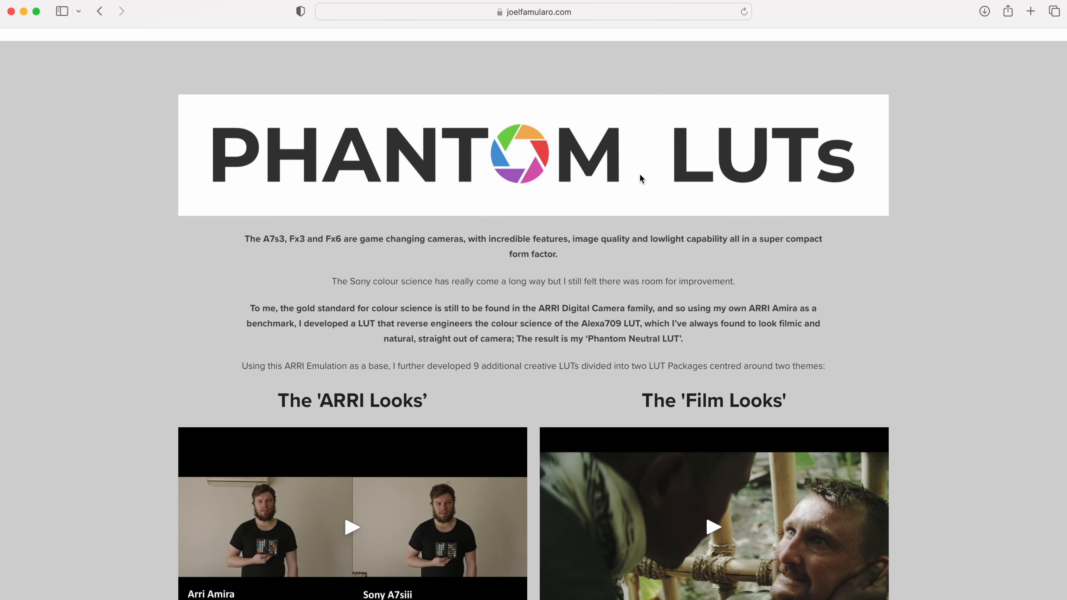